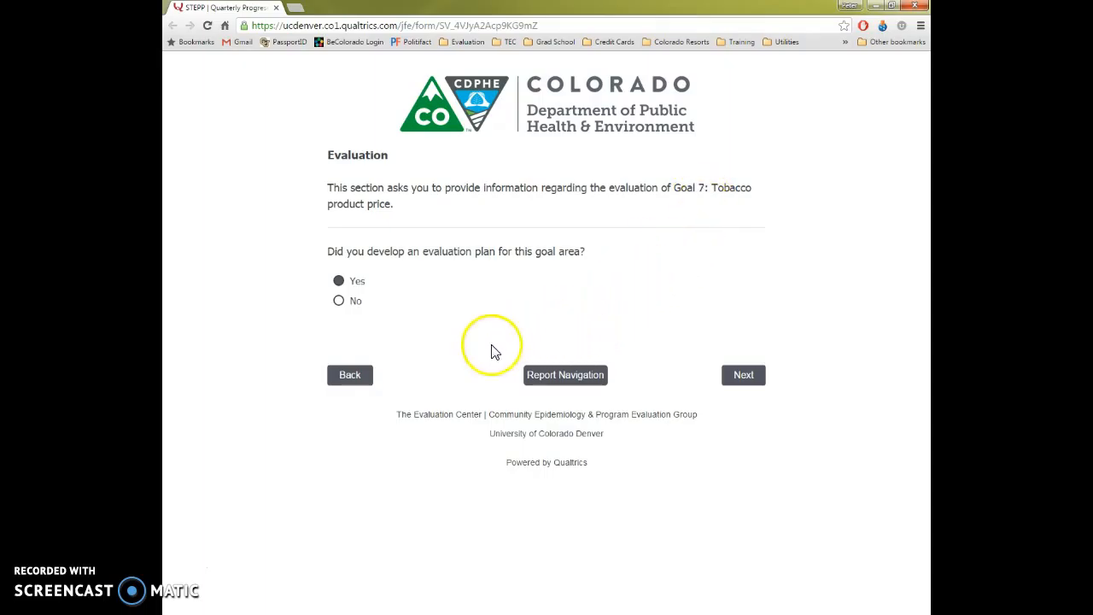
# - Open the report navigation list from the Goal 7 evaluation page and go to Goal 7: Key Activity 1
pyautogui.click(573, 377)
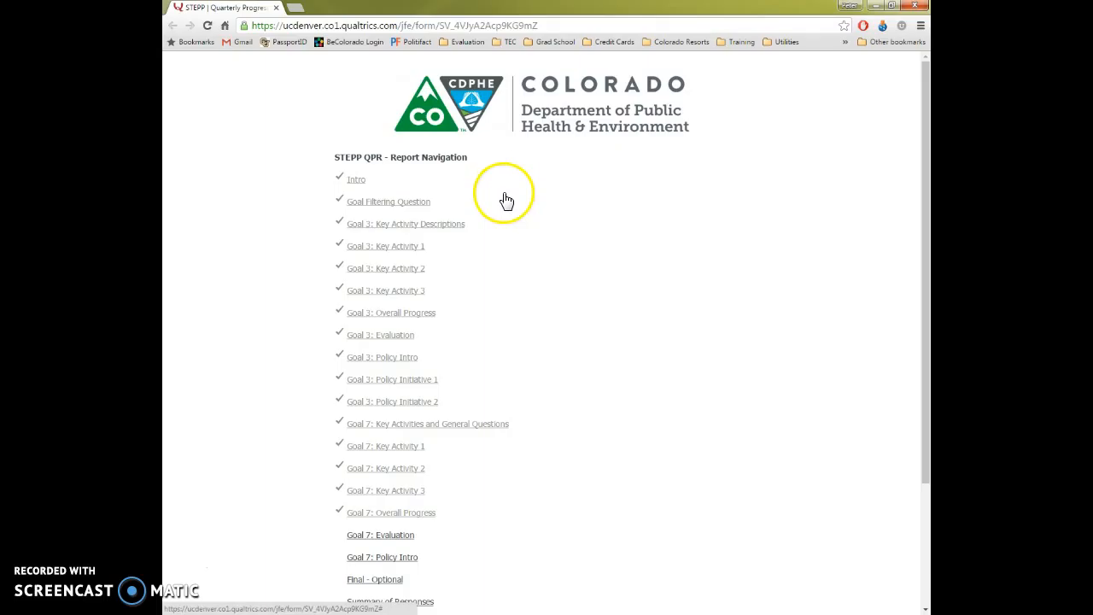
pyautogui.scroll(-1, 505, 337)
pyautogui.scroll(-1, 495, 386)
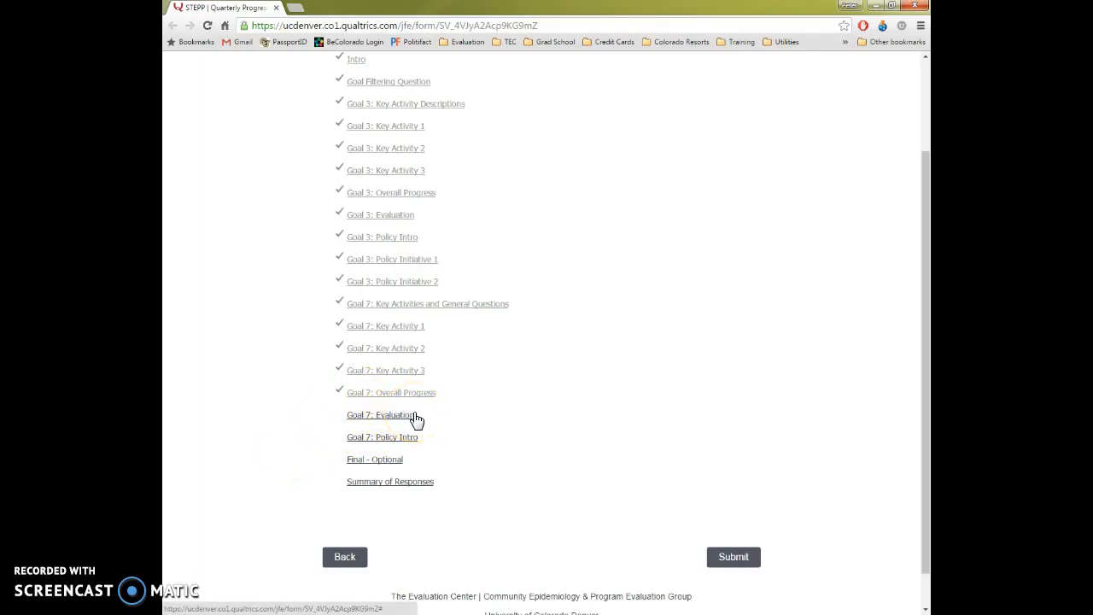
pyautogui.click(397, 331)
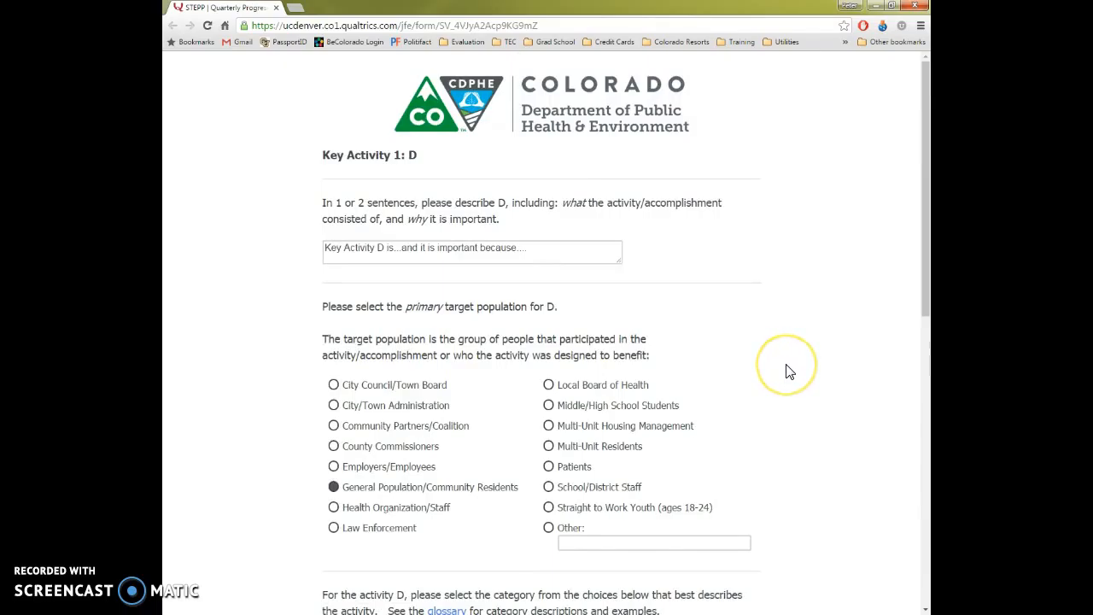
# - Set the number of individuals in the target population who participated in activity D to 450
pyautogui.scroll(-6, 790, 371)
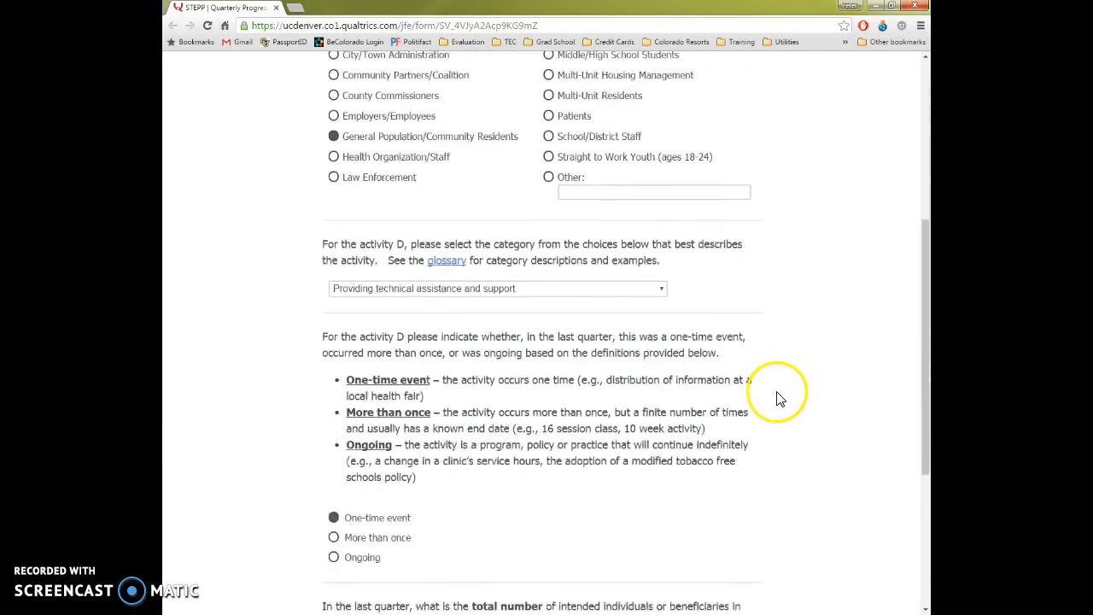
pyautogui.scroll(-2, 775, 407)
pyautogui.click(347, 364)
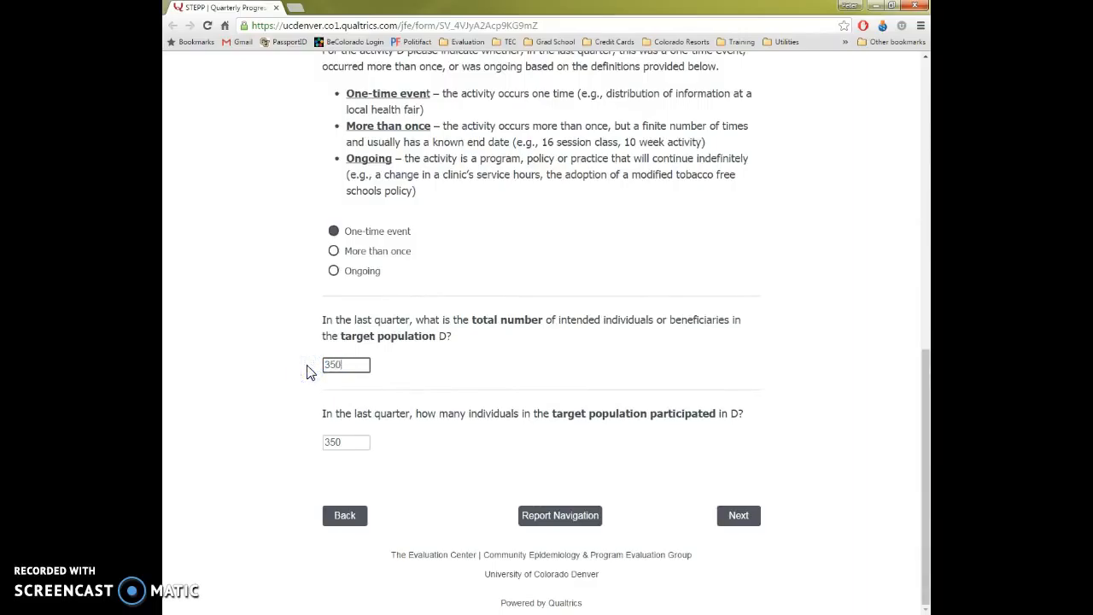
pyautogui.click(355, 439)
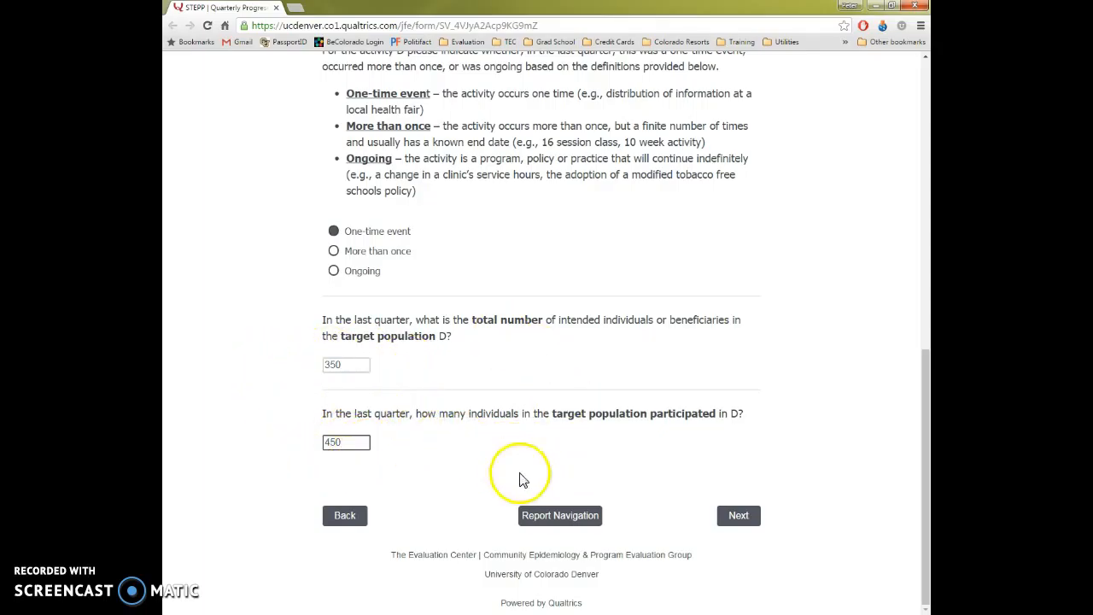
# - Return to the report navigation list and open the Goal 7: Evaluation section
pyautogui.click(555, 517)
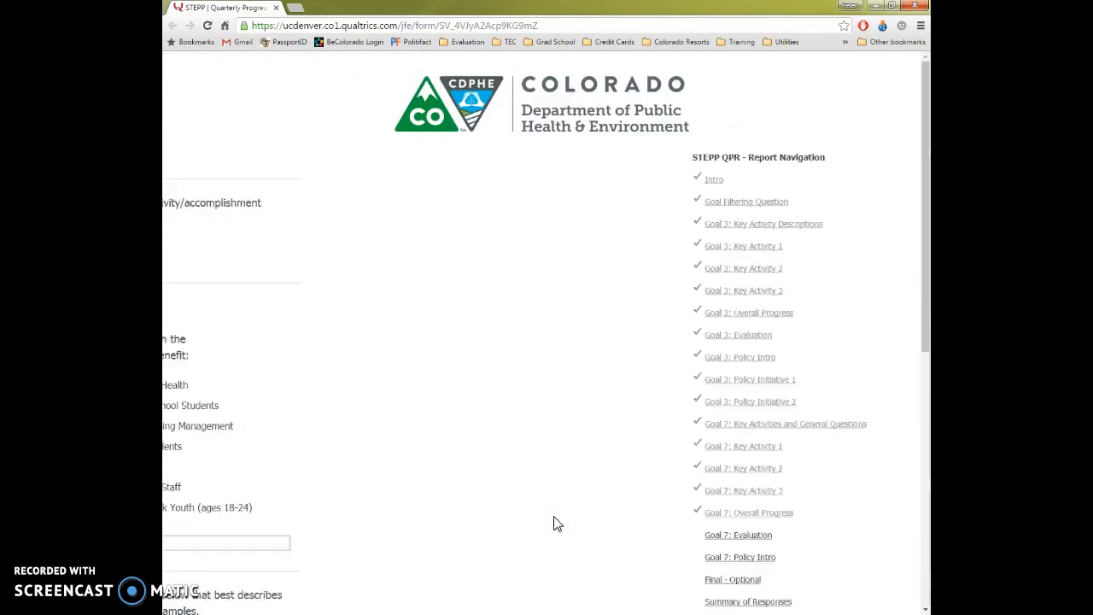
pyautogui.scroll(-3, 546, 509)
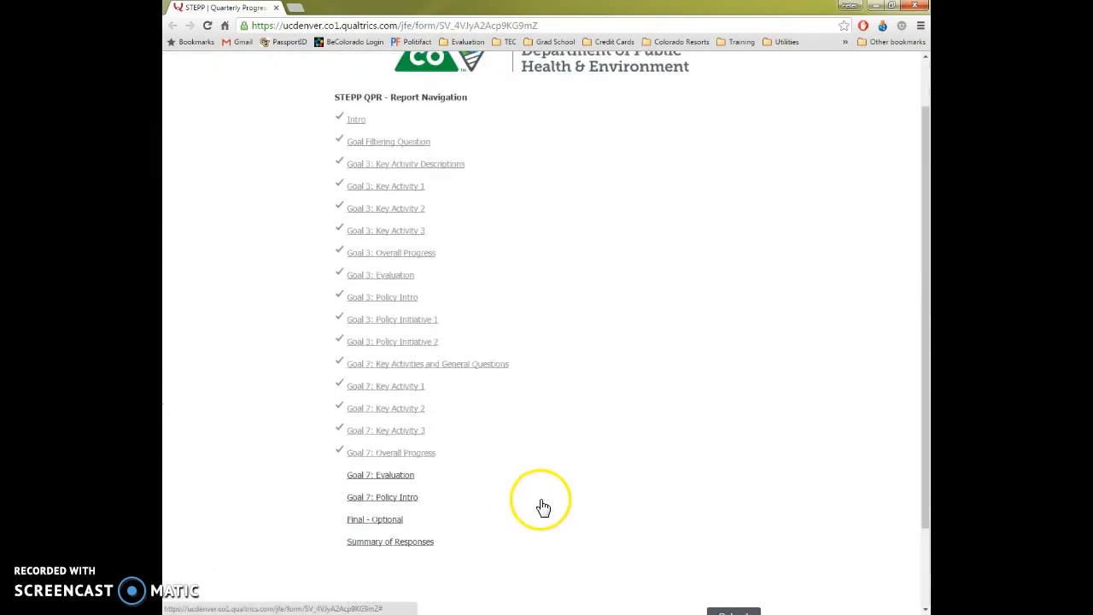
pyautogui.click(389, 414)
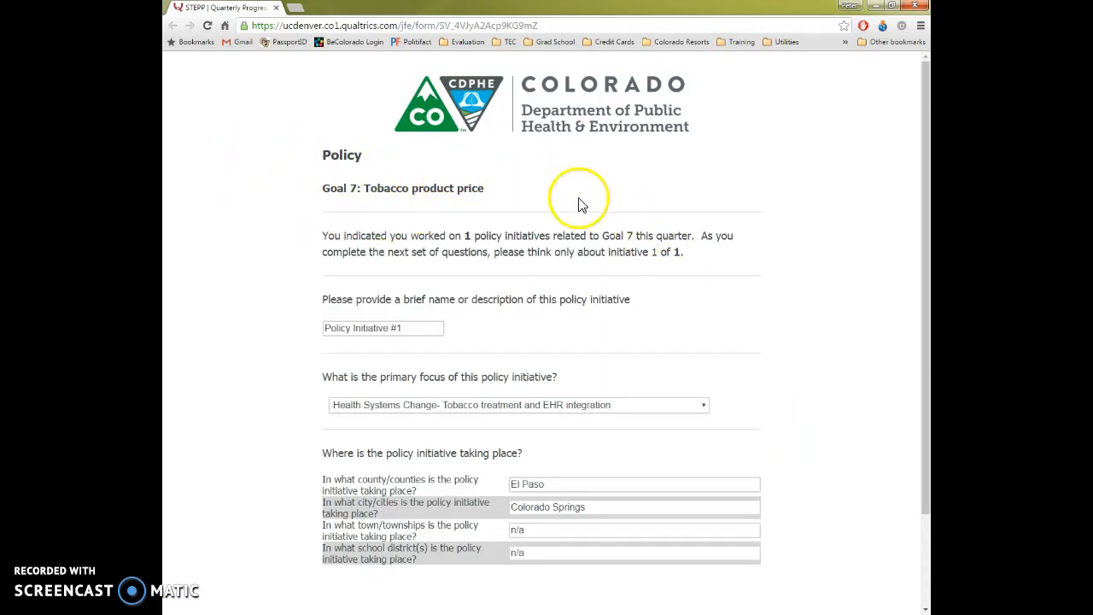
# - Advance from the Goal 7 policy description page through Research Problem and Engage Strategic Partners to Investigate and Analyze Policy Solution
pyautogui.moveTo(928, 169); pyautogui.dragTo(927, 257)
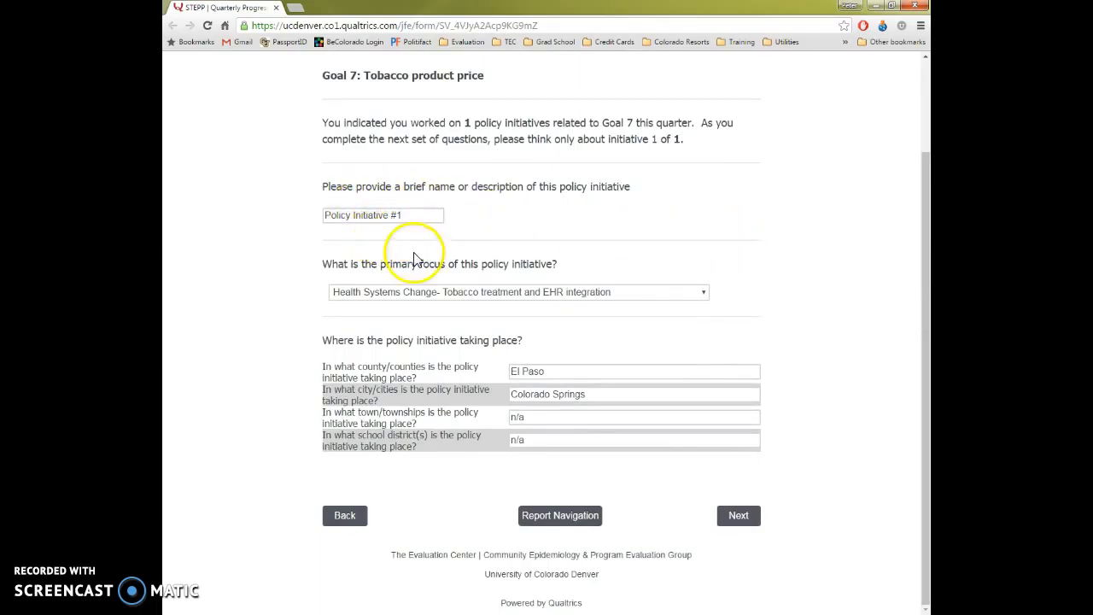
pyautogui.click(740, 514)
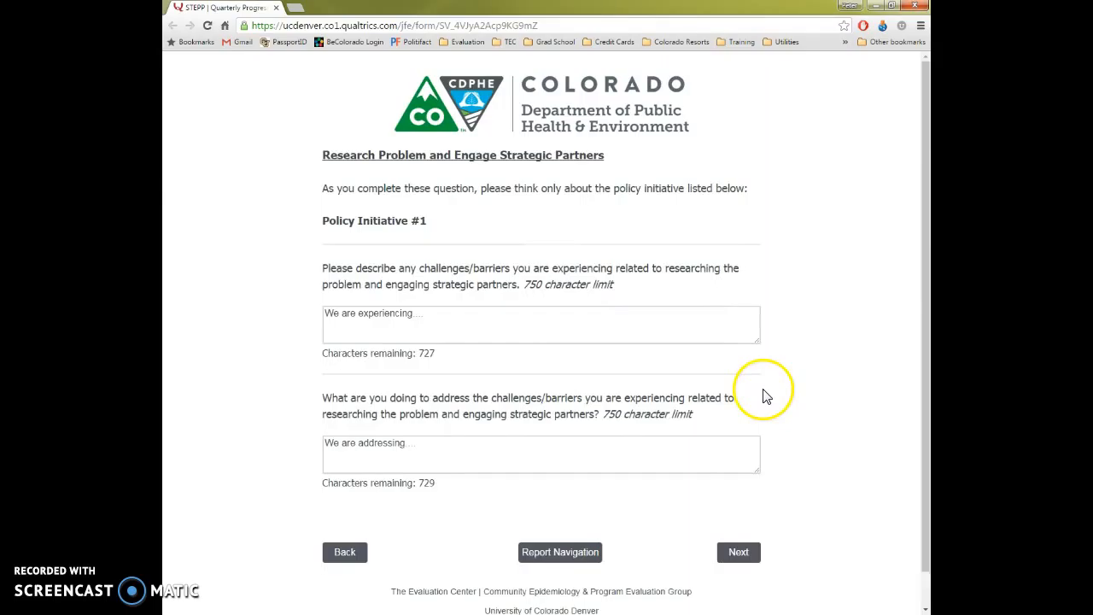
pyautogui.click(734, 517)
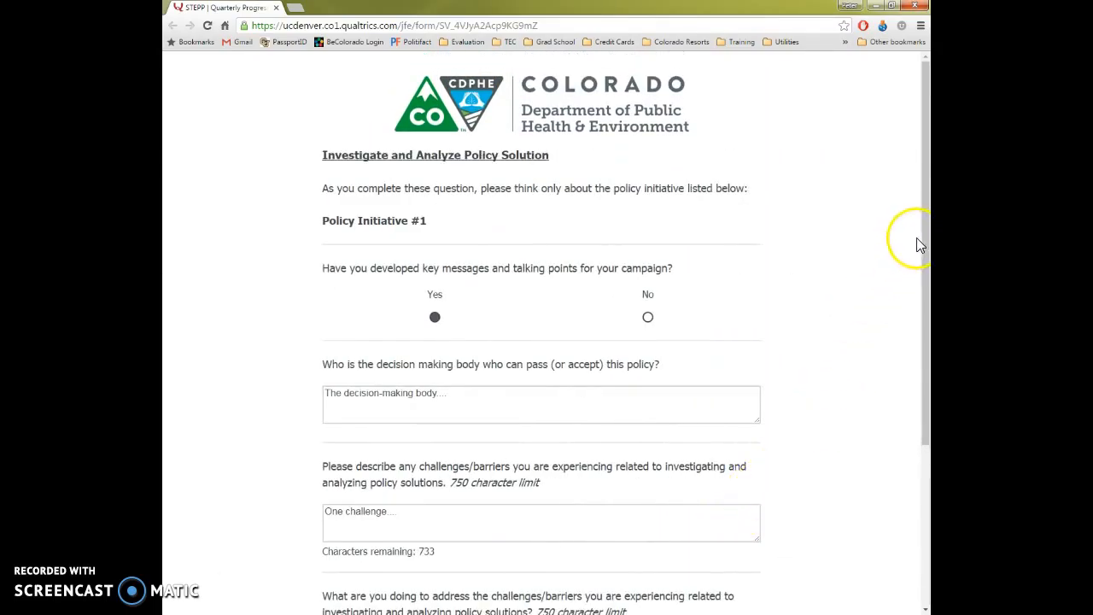
# - Review the Investigate and Analyze Policy Solution page, return to the report navigation list, and reopen Goal 7: Policy Initiative 1
pyautogui.click(924, 223)
pyautogui.moveTo(924, 224); pyautogui.dragTo(925, 359)
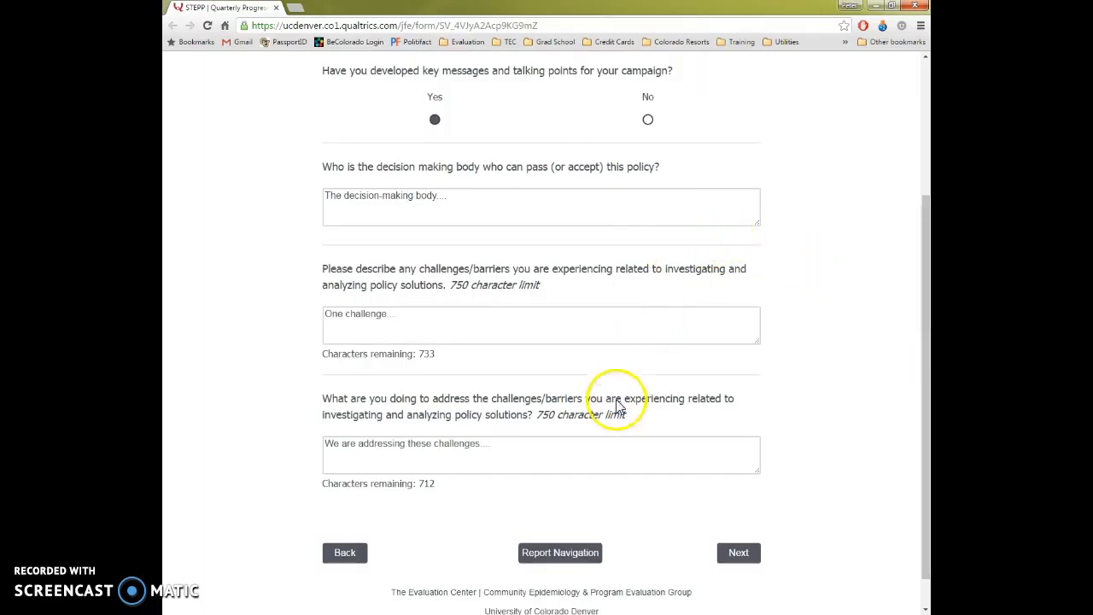
pyautogui.click(551, 555)
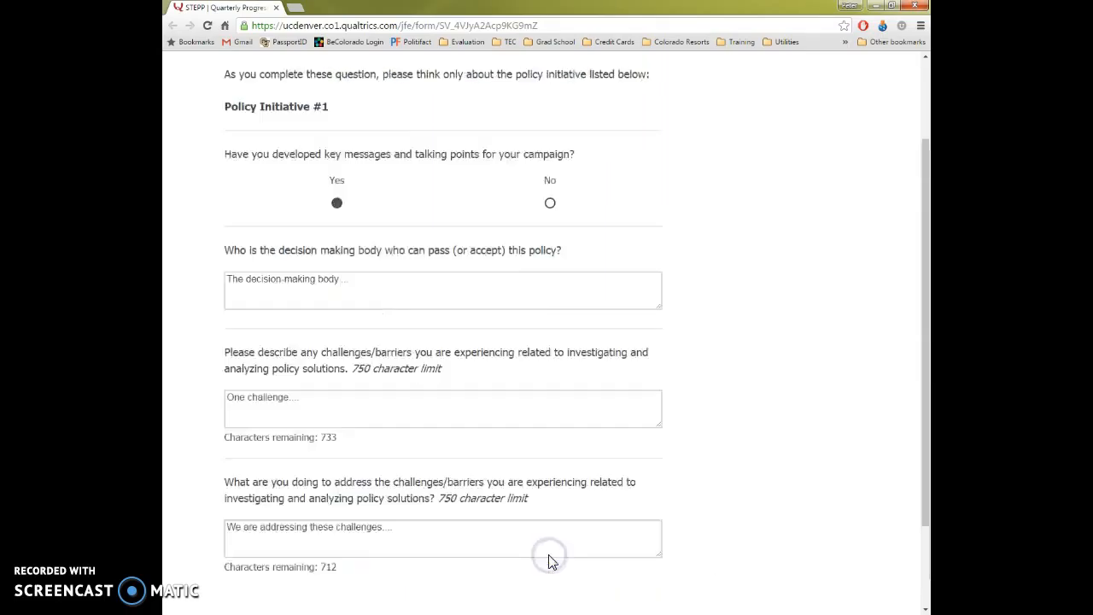
pyautogui.scroll(-3, 539, 526)
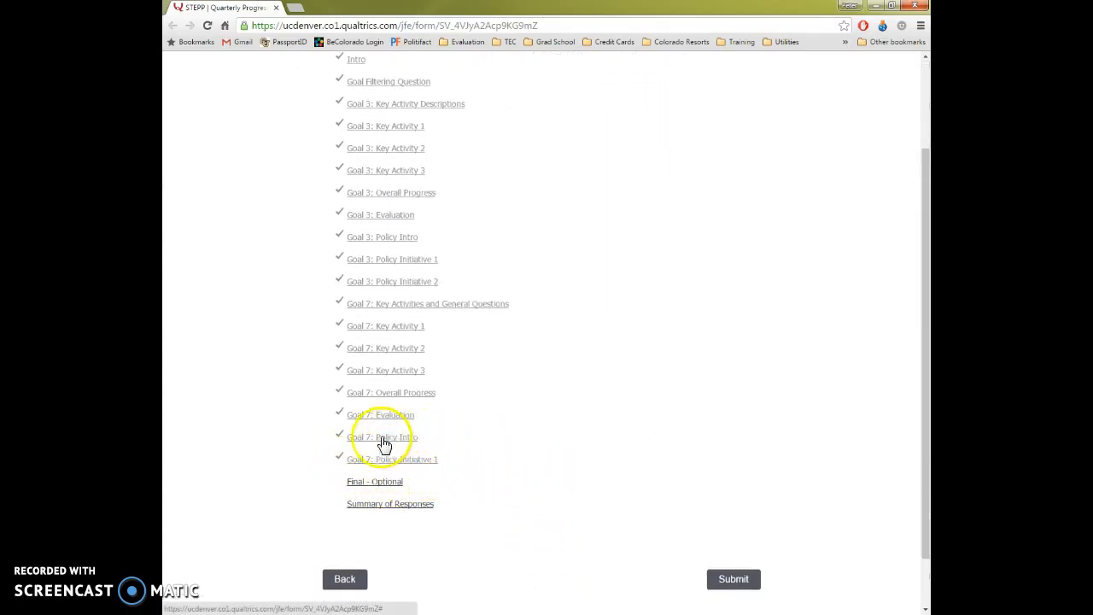
pyautogui.click(413, 465)
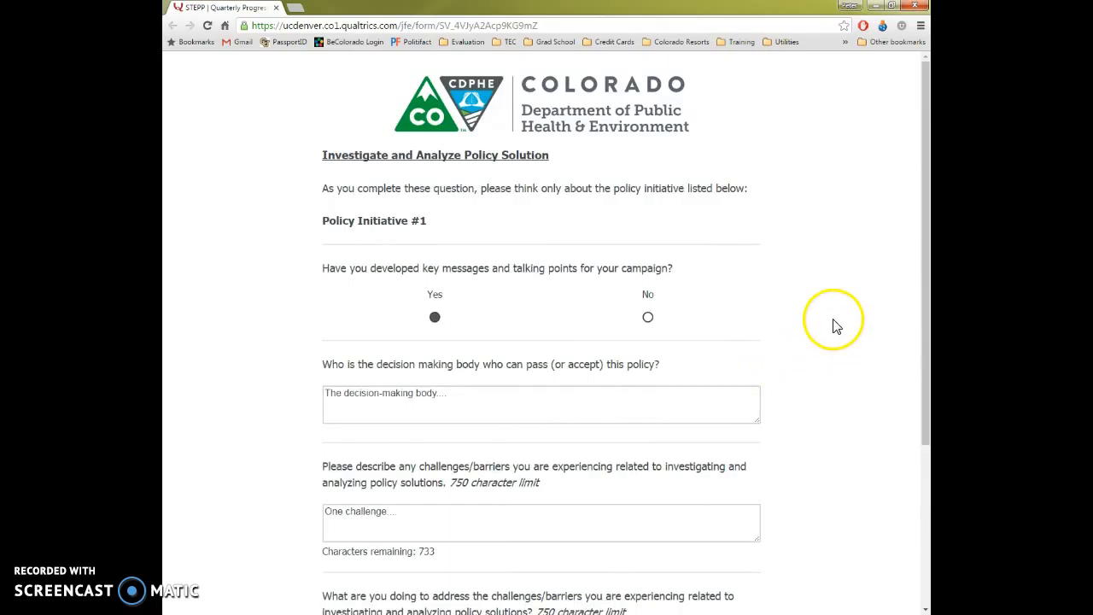
# - Try going back from the Investigate and Analyze Policy Solution page, choosing to stay on the page at the confirmation
pyautogui.scroll(-5, 833, 328)
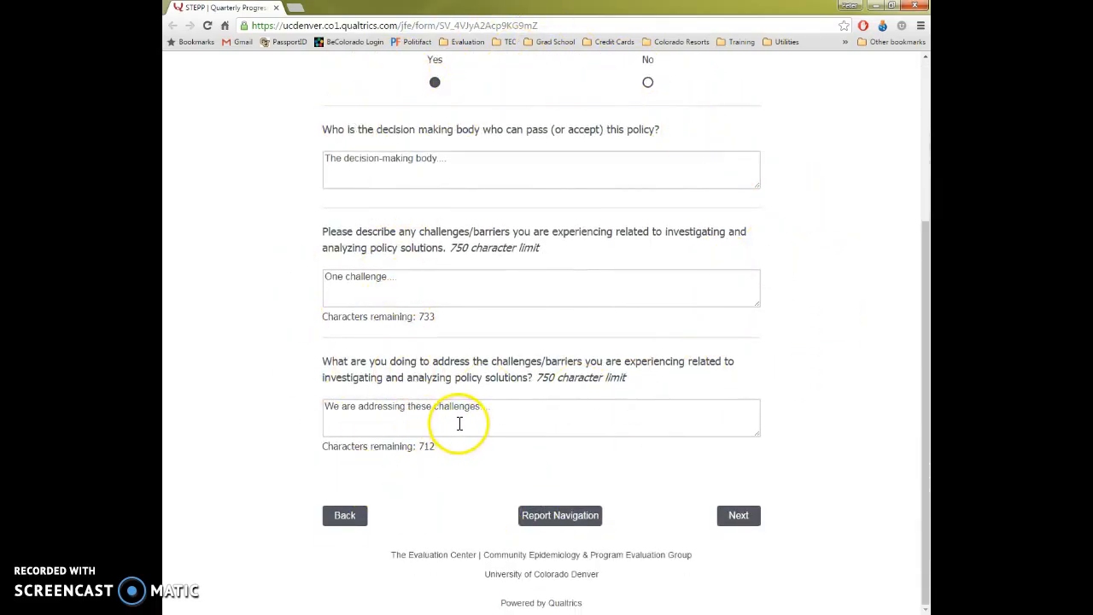
pyautogui.scroll(5, 459, 424)
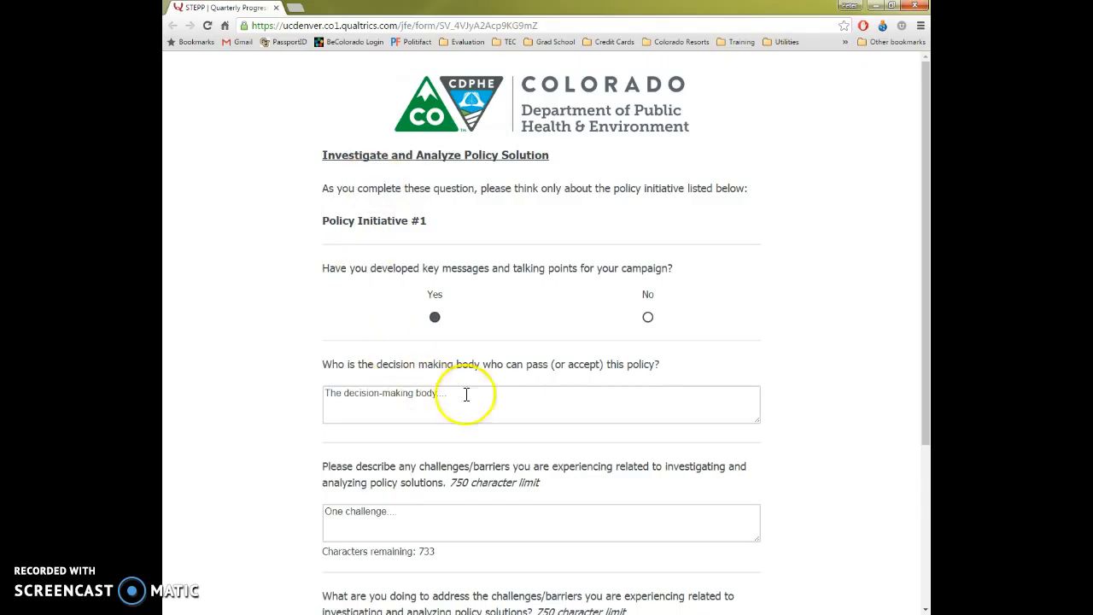
pyautogui.scroll(-3, 541, 350)
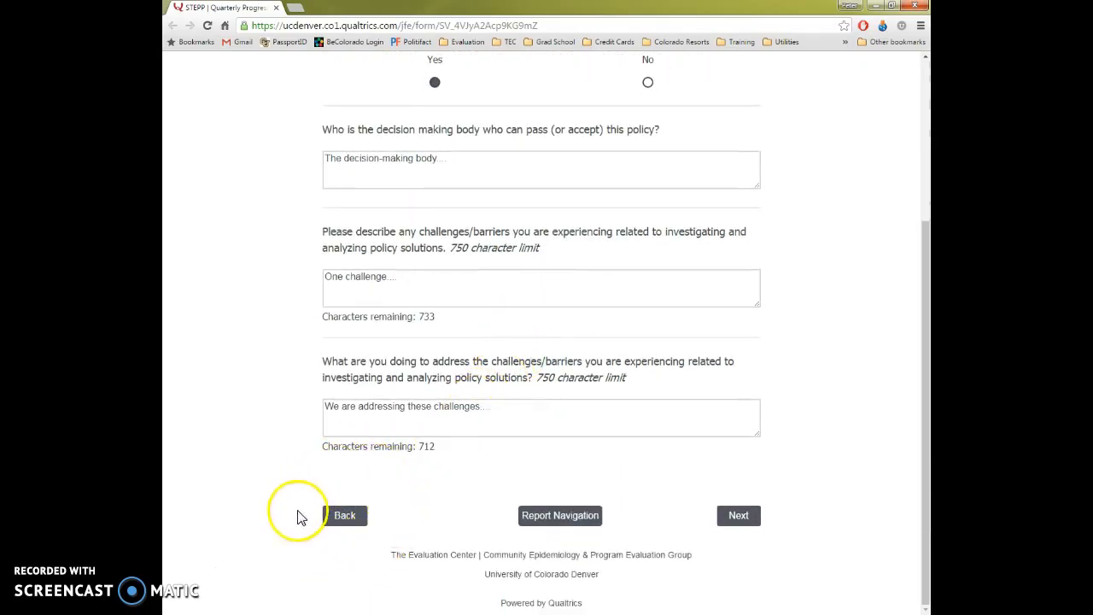
pyautogui.click(345, 517)
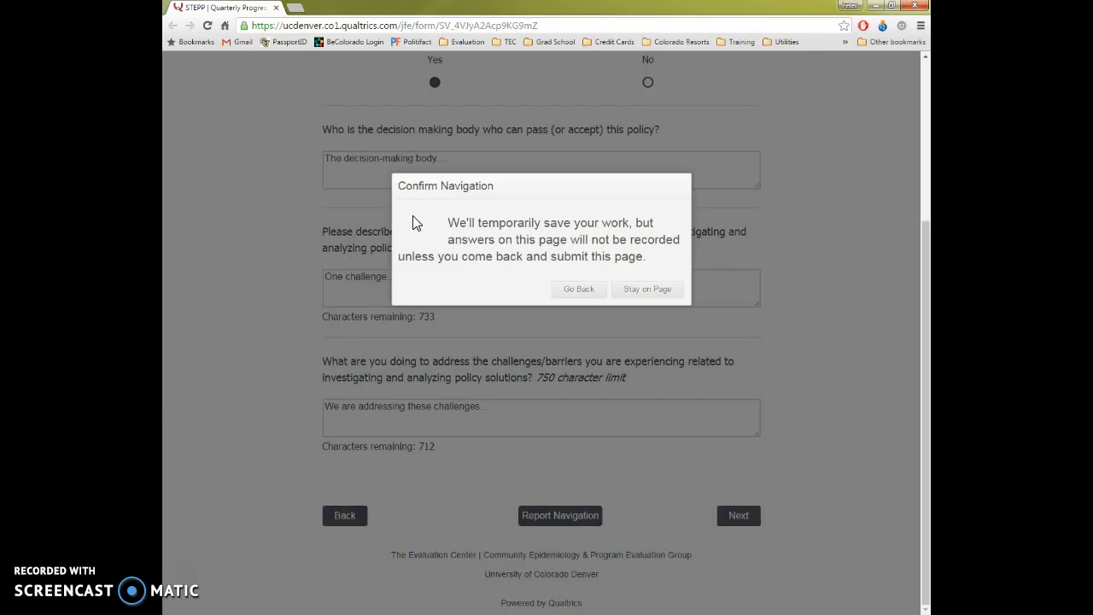
pyautogui.click(657, 291)
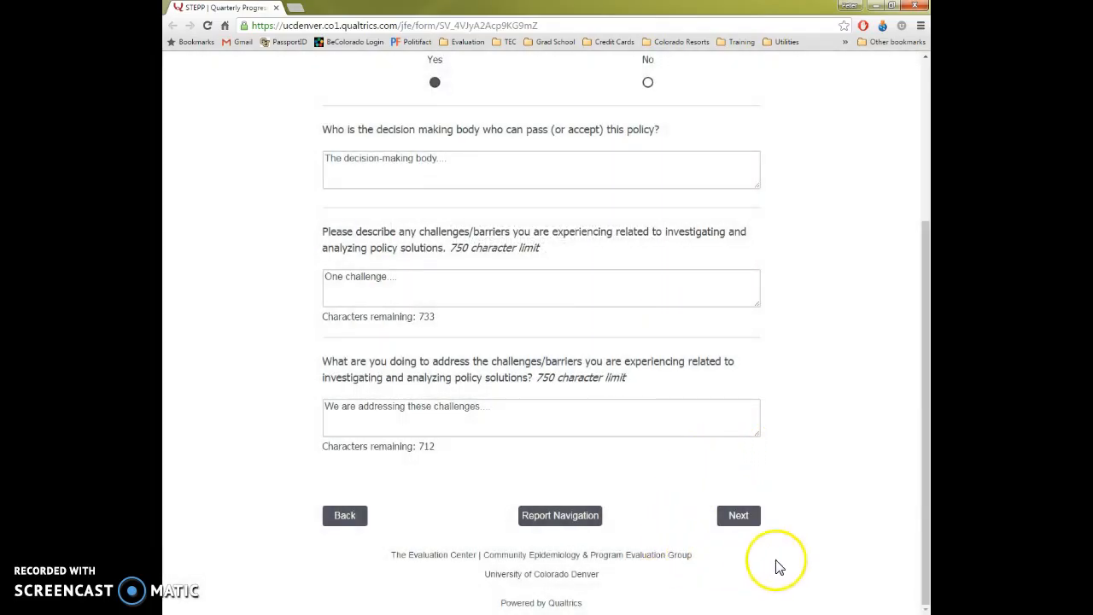
# - Go back three pages to the Goal 7 policy initiative description page, confirming the navigation each time
pyautogui.click(348, 517)
pyautogui.click(578, 292)
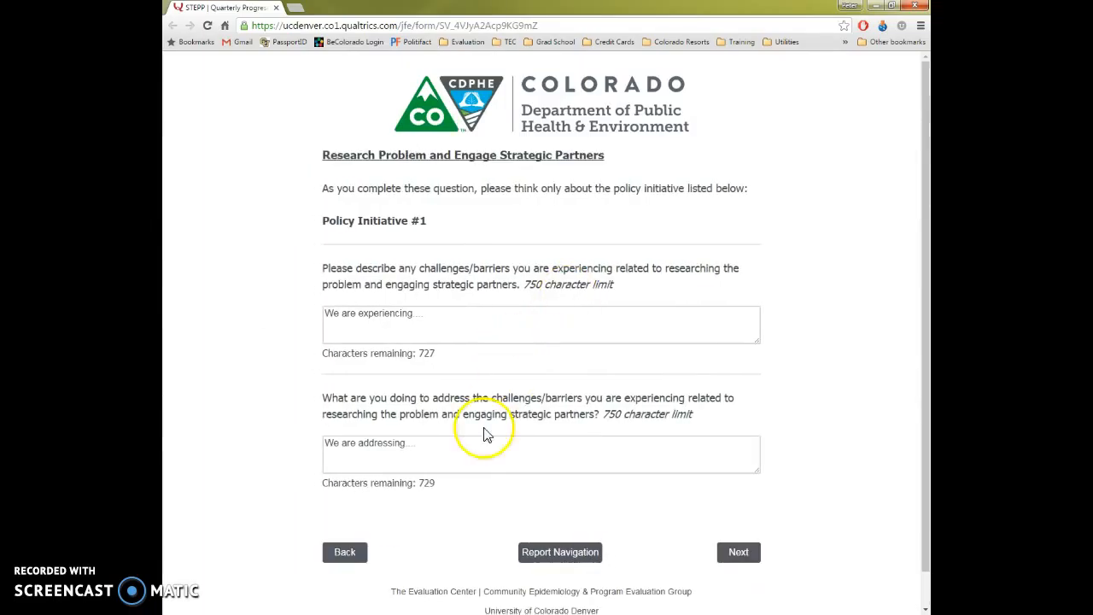
pyautogui.click(346, 553)
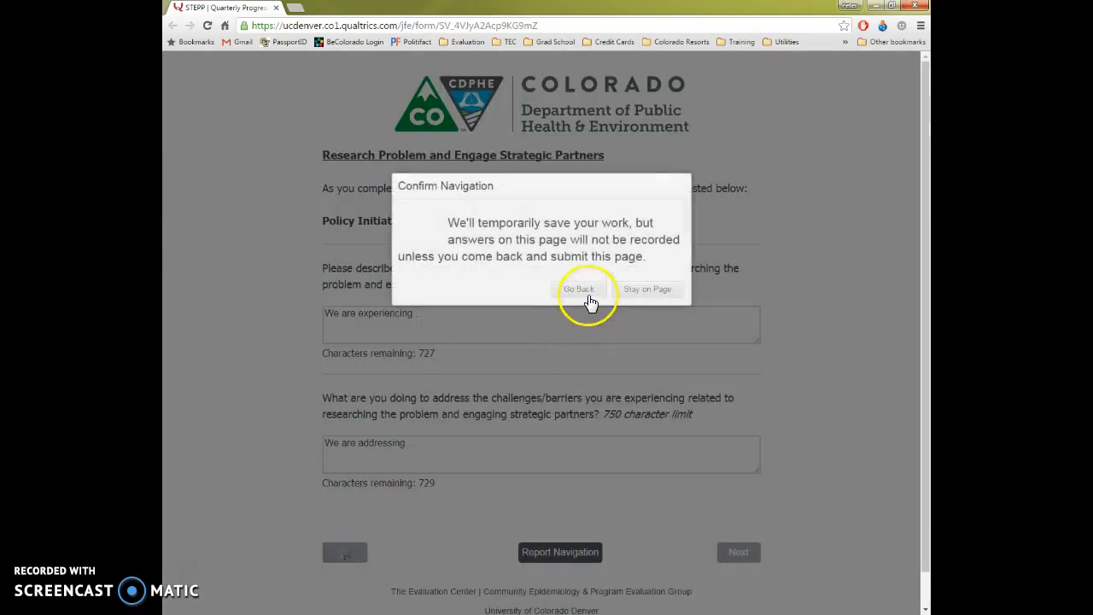
pyautogui.click(589, 299)
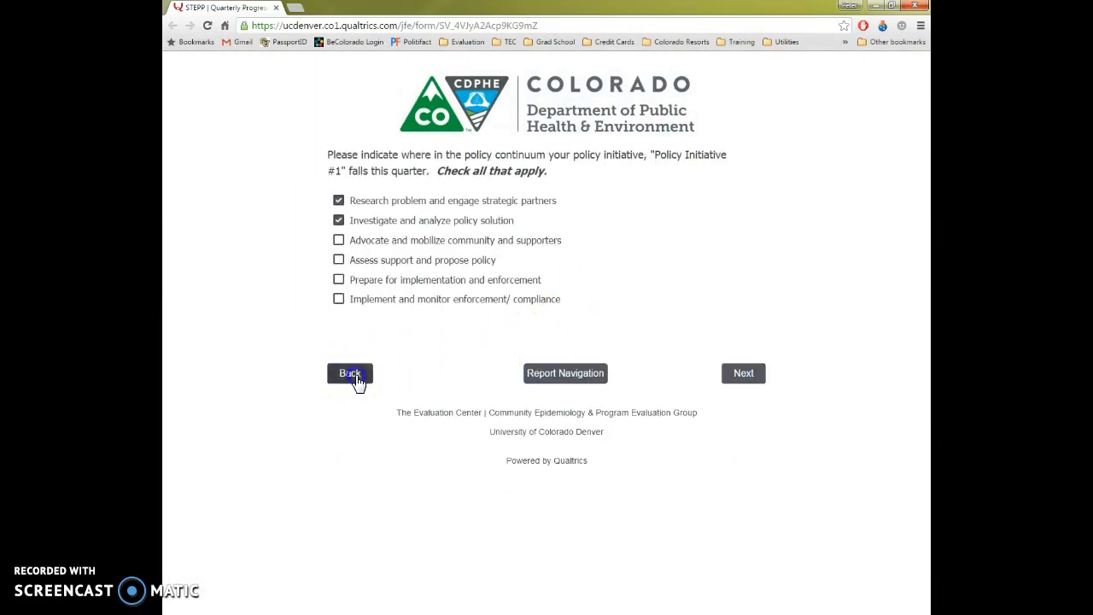
pyautogui.click(355, 379)
pyautogui.click(582, 290)
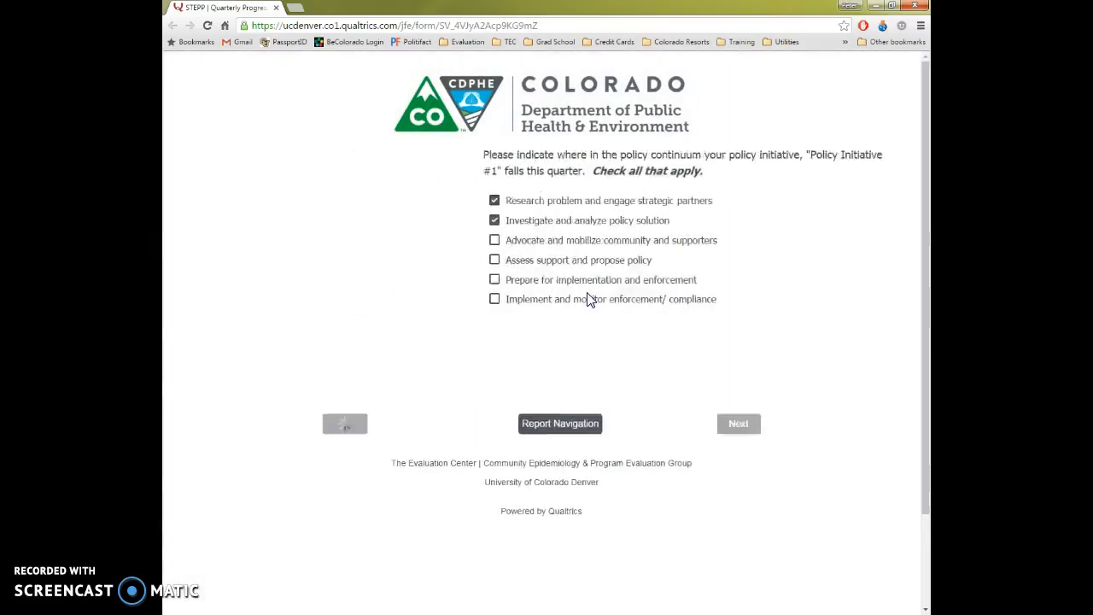
# - Set the primary focus of Policy Initiative #1 to Reduce Youth Access to Tobacco Products
pyautogui.scroll(-3, 478, 444)
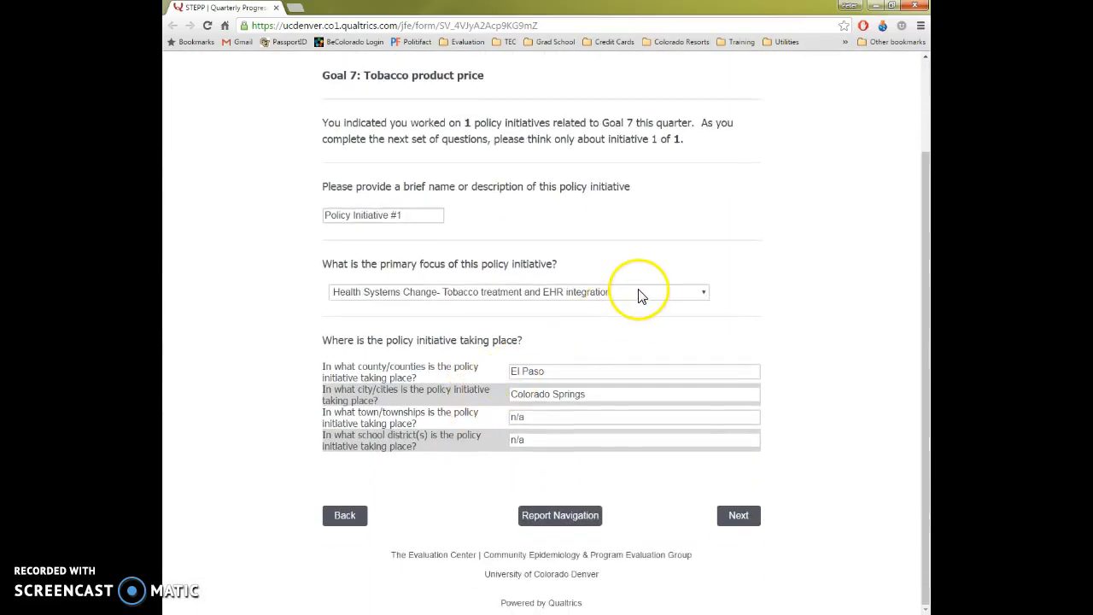
pyautogui.click(642, 293)
pyautogui.click(471, 355)
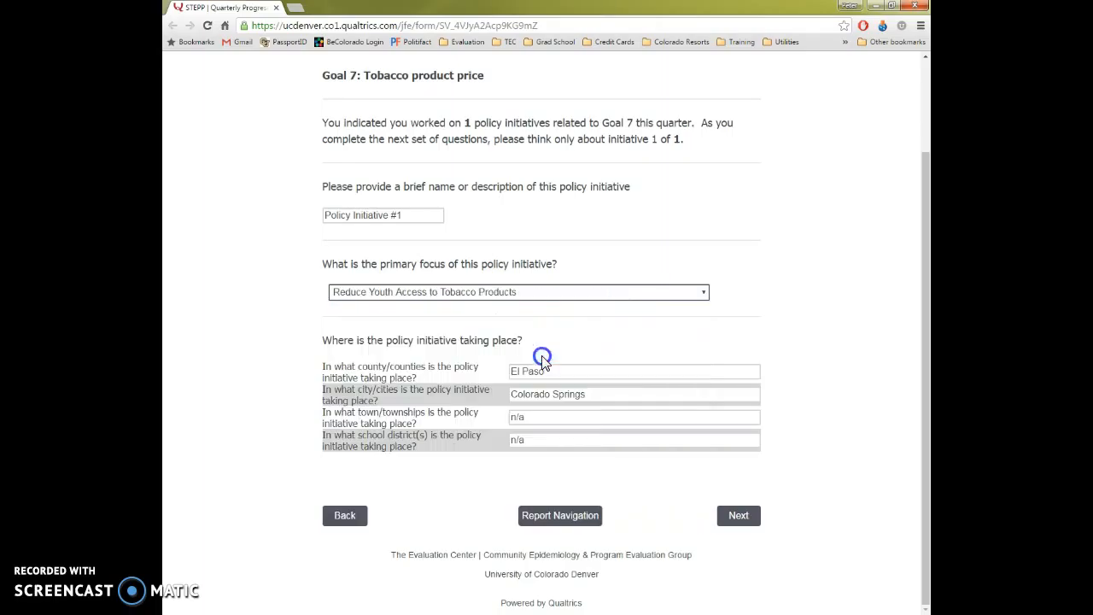
pyautogui.click(783, 297)
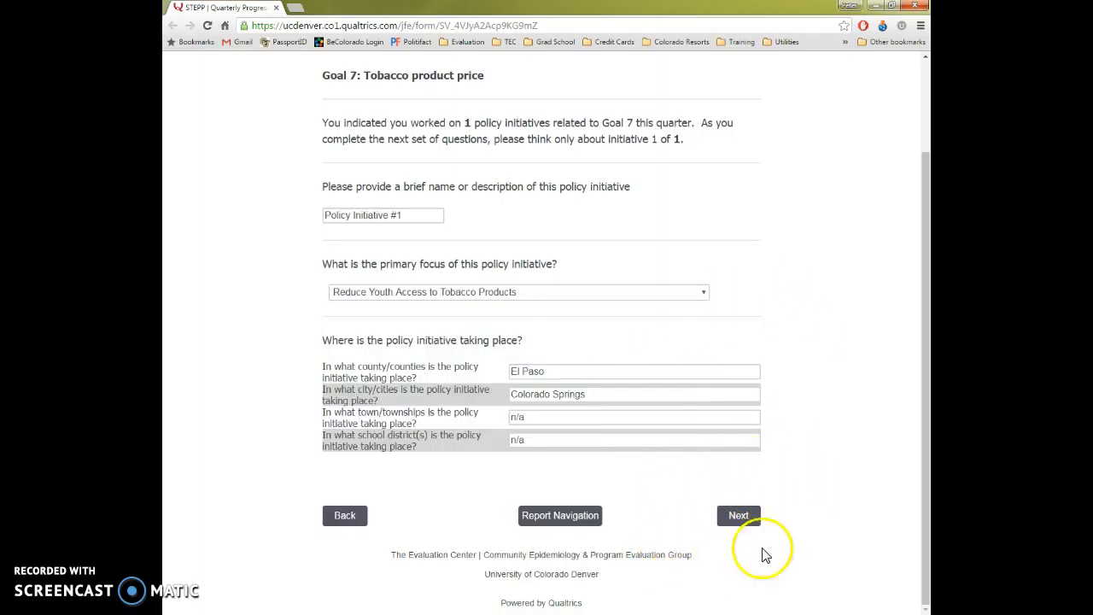
# - Submit the Goal 7 policy page and advance through the Policy Initiative #1 pages to the optional Impact/Success Story page
pyautogui.click(738, 517)
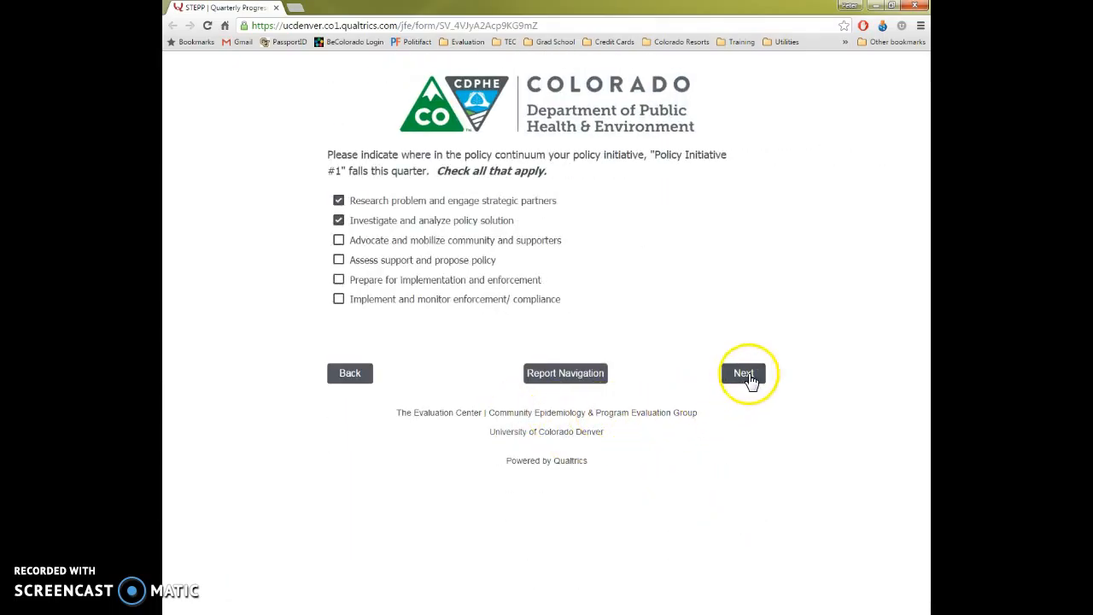
pyautogui.click(749, 378)
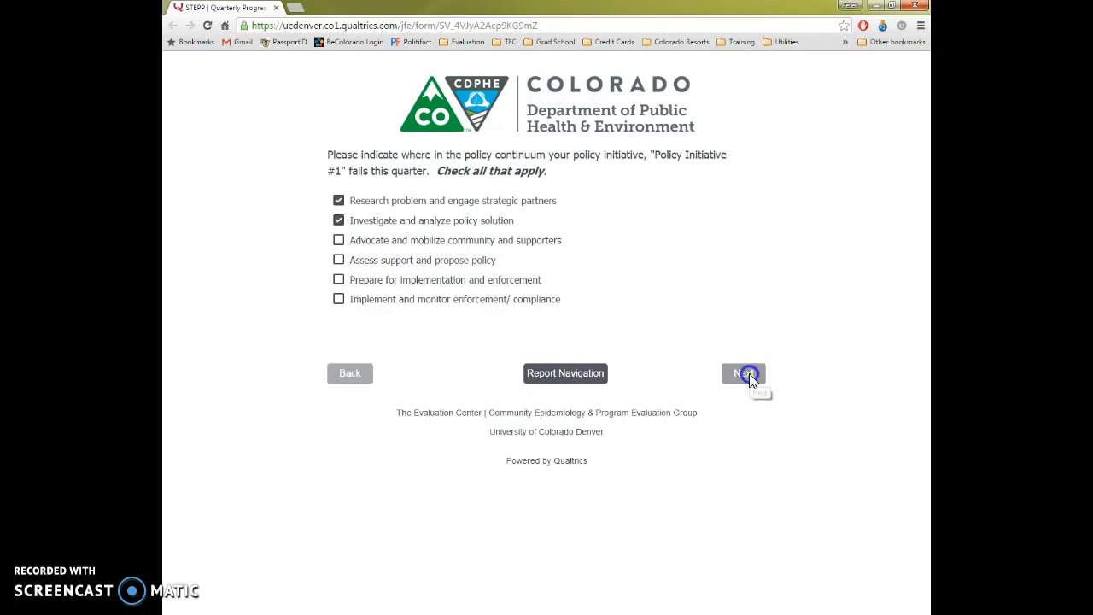
pyautogui.scroll(-1, 778, 479)
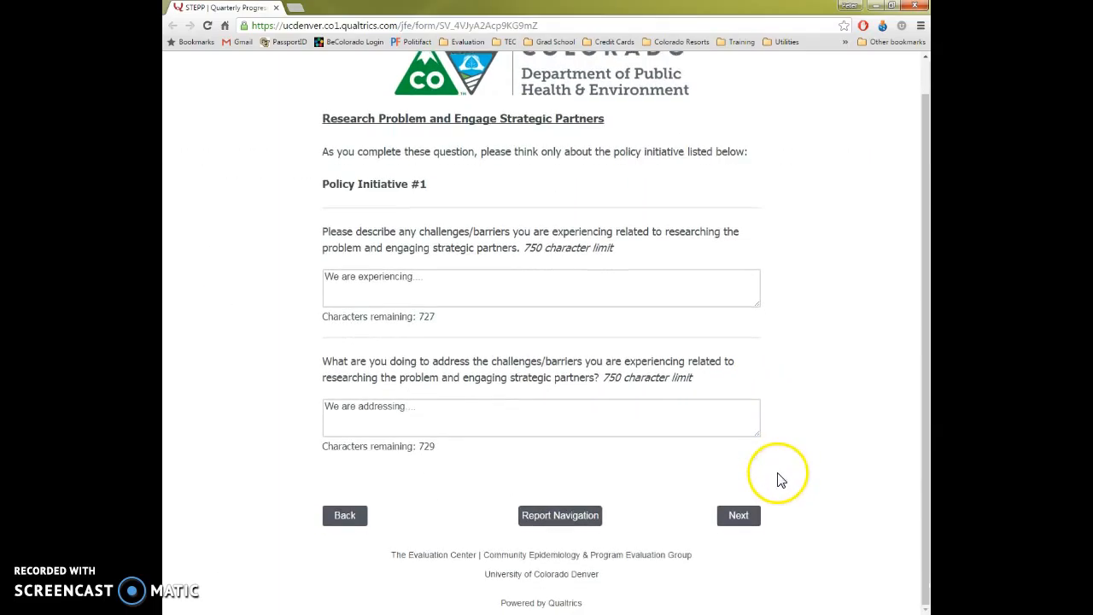
pyautogui.scroll(-3, 727, 517)
pyautogui.click(724, 516)
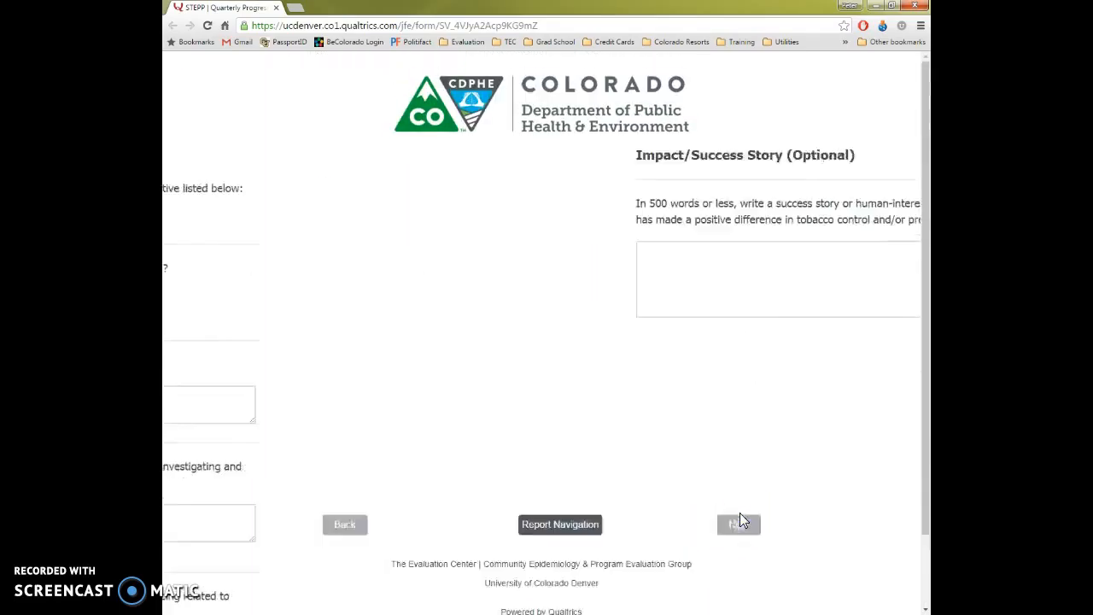
# - Return to the report navigation list and open the Summary of Responses section
pyautogui.click(562, 384)
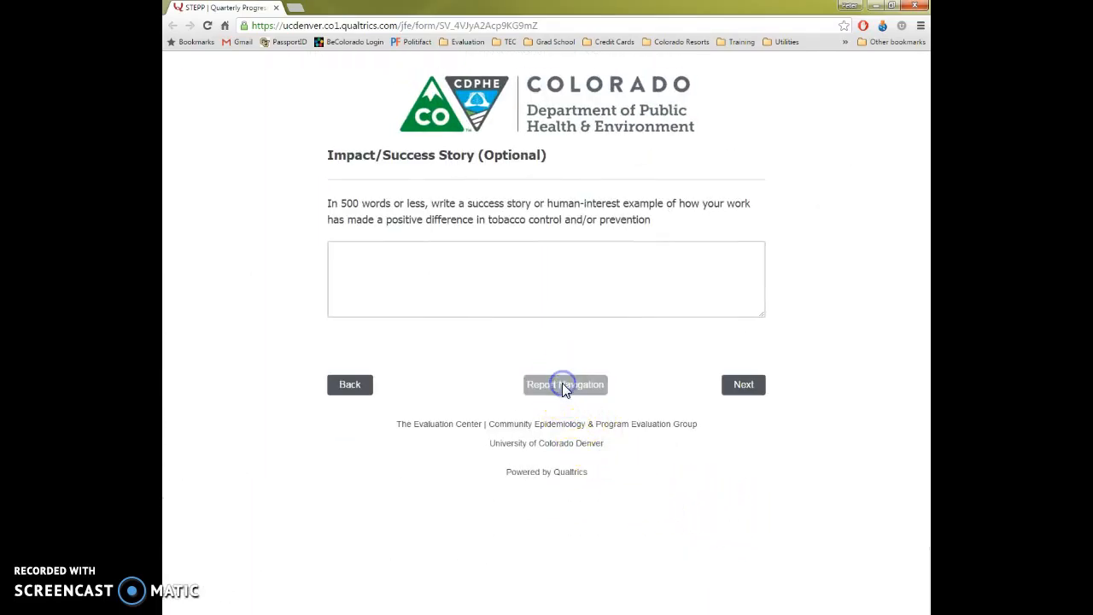
pyautogui.scroll(-5, 320, 461)
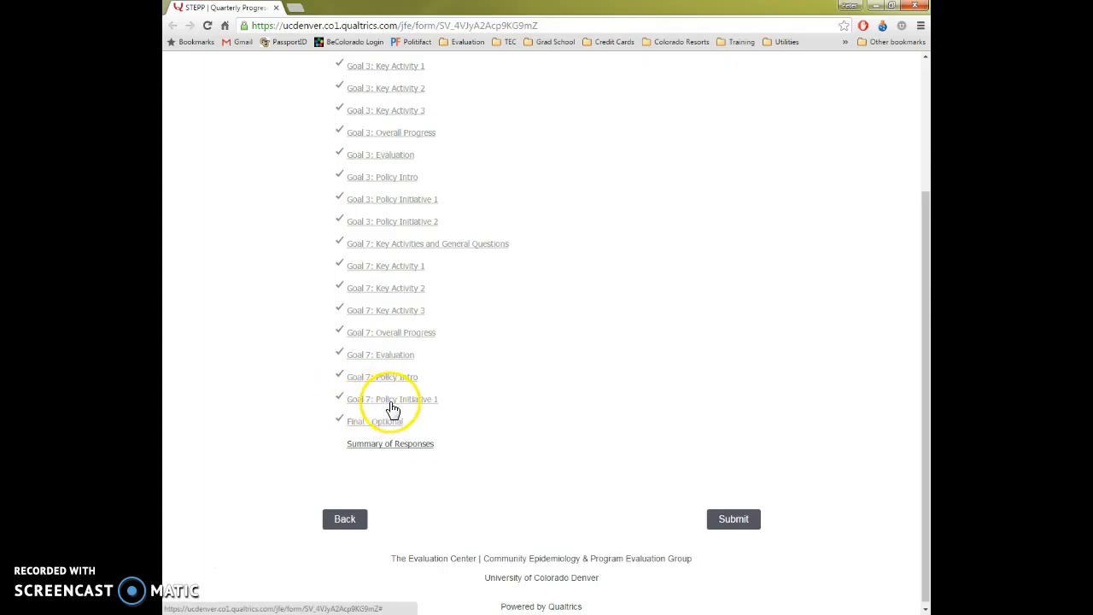
pyautogui.click(179, 574)
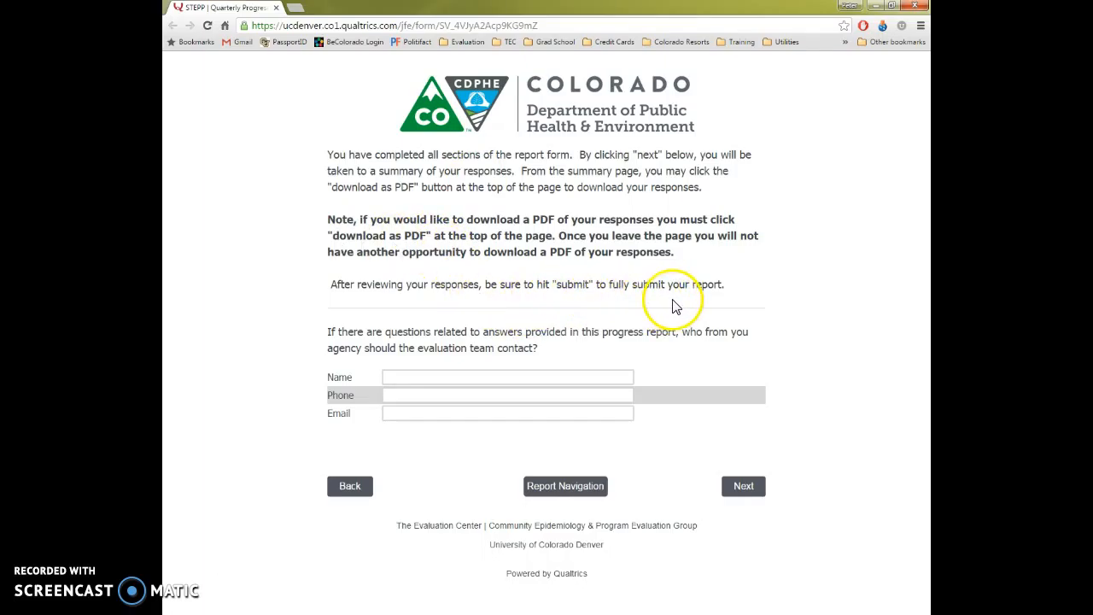
# - Advance to the summary of responses and review the recorded answers from Grantee Information through the Goal 7 Policy section
pyautogui.click(739, 486)
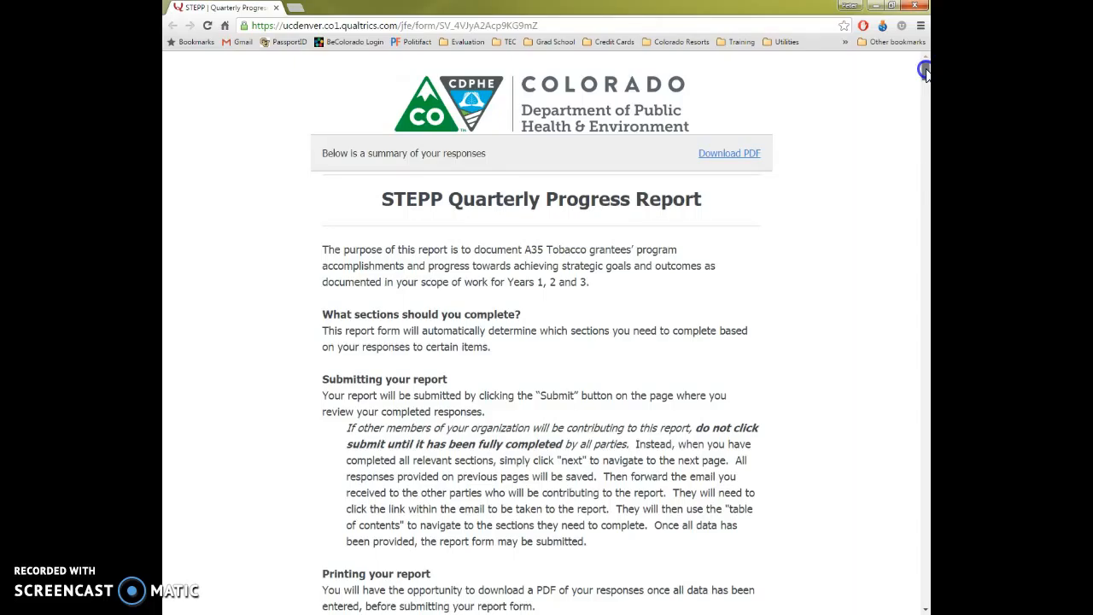
pyautogui.scroll(-15, 841, 206)
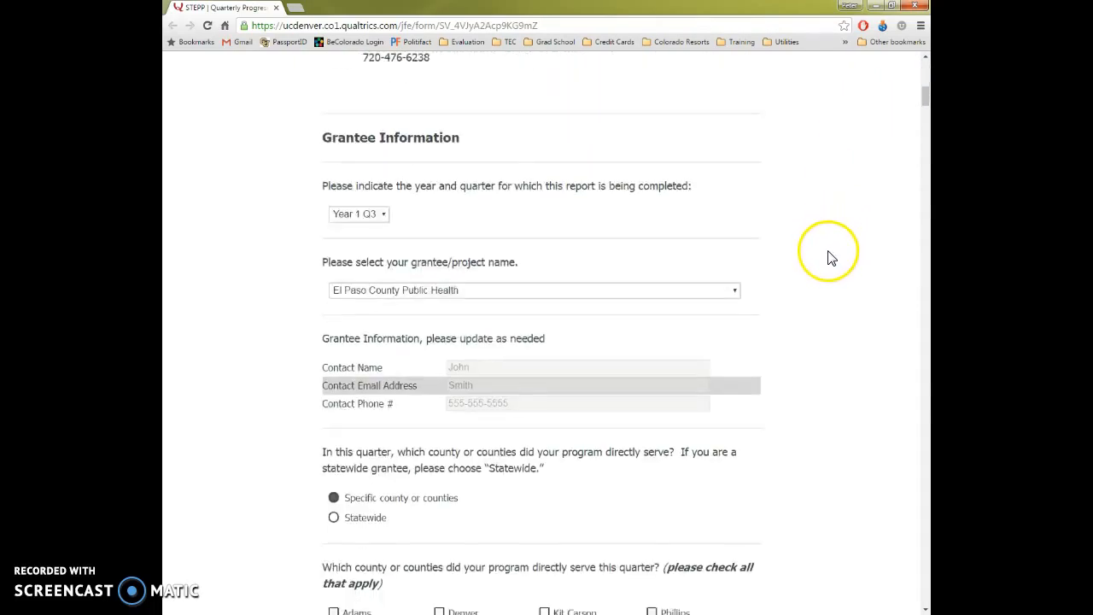
pyautogui.scroll(-20, 826, 256)
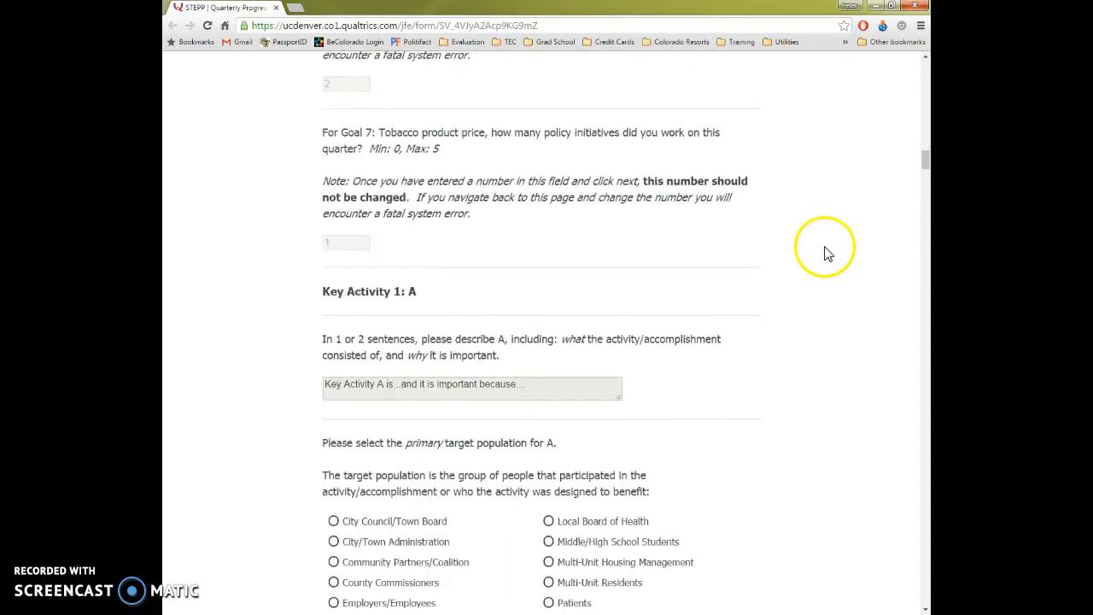
pyautogui.scroll(-20, 827, 251)
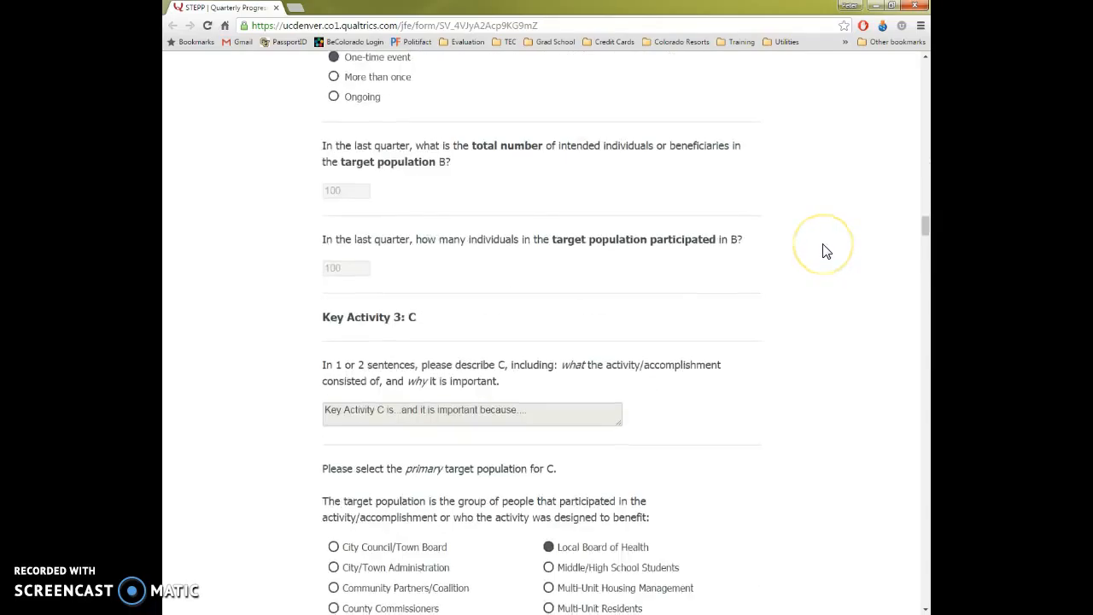
pyautogui.scroll(-20, 827, 251)
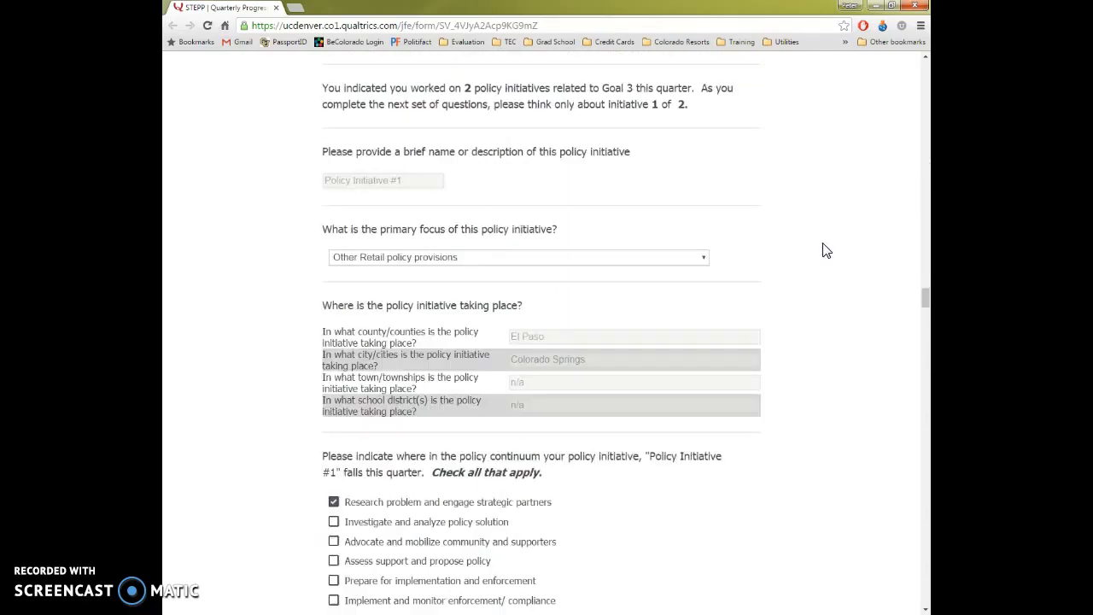
pyautogui.scroll(-20, 826, 251)
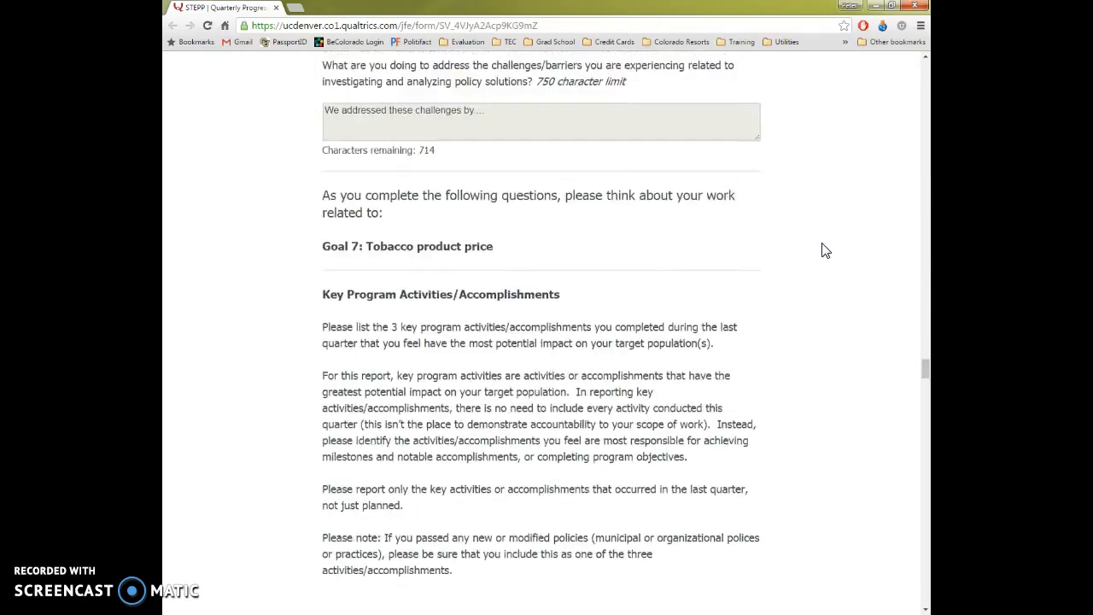
pyautogui.scroll(-20, 826, 250)
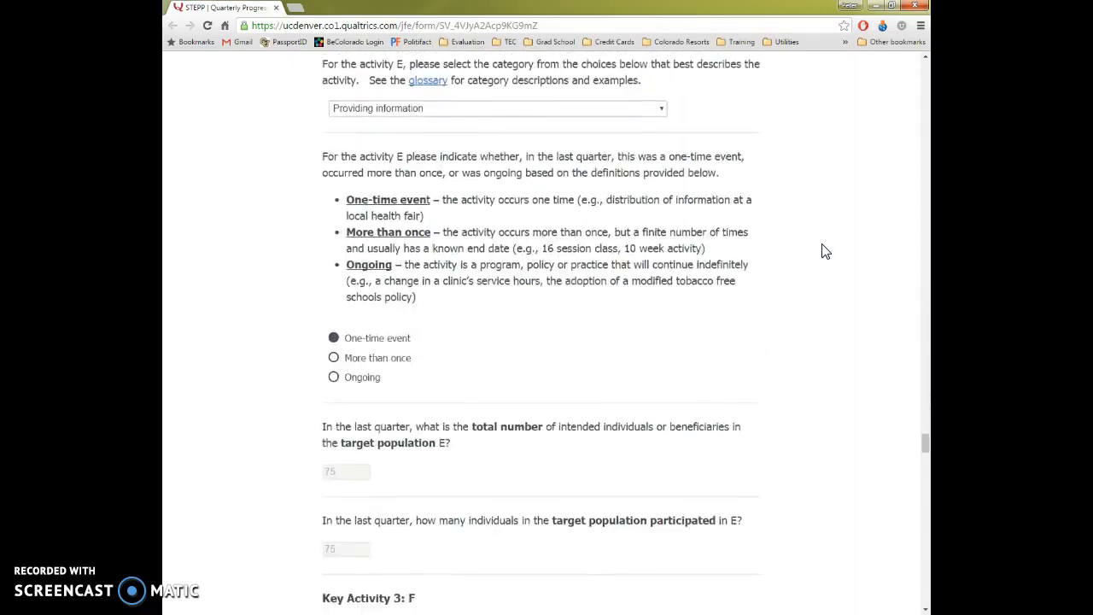
pyautogui.scroll(-20, 825, 251)
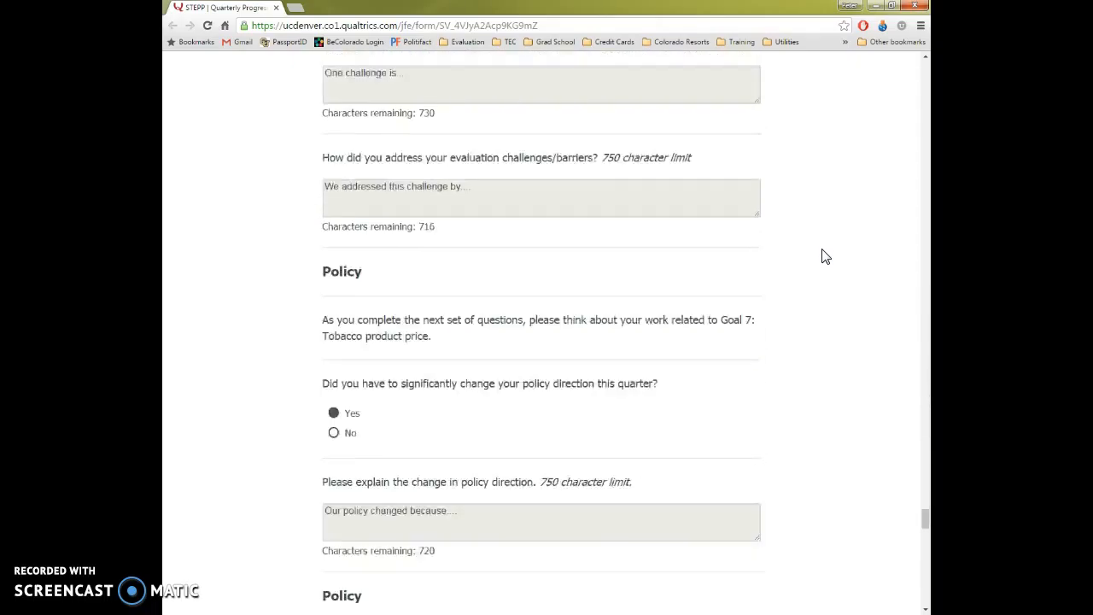
pyautogui.scroll(-20, 822, 262)
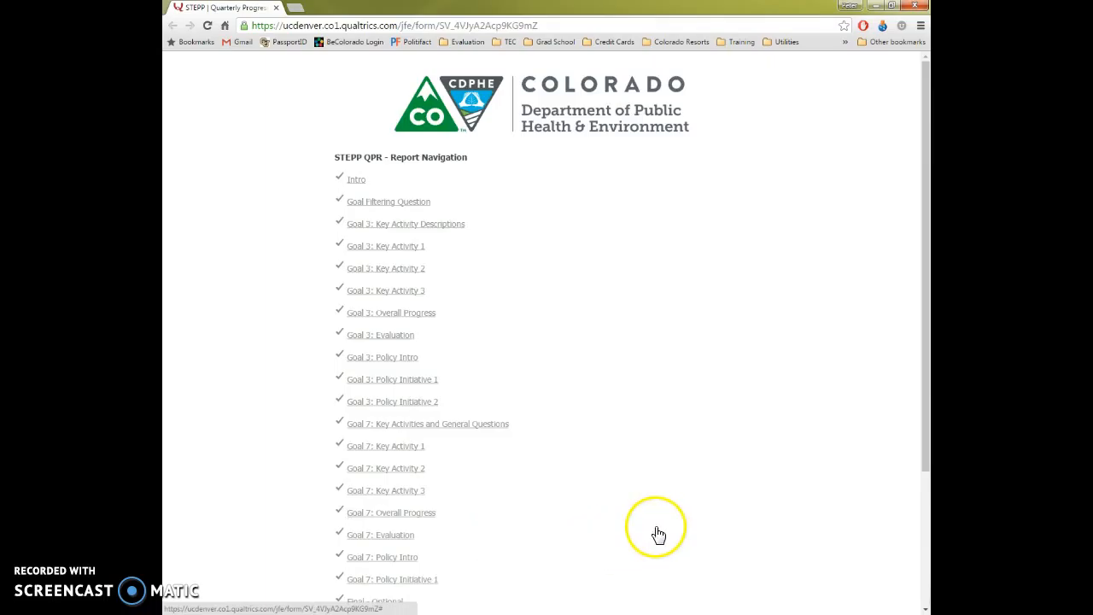
# - Open Goal 3: Key Activity 3 from the report navigation list and set activity C's primary target population to Middle/High School Students
pyautogui.scroll(-2, 657, 534)
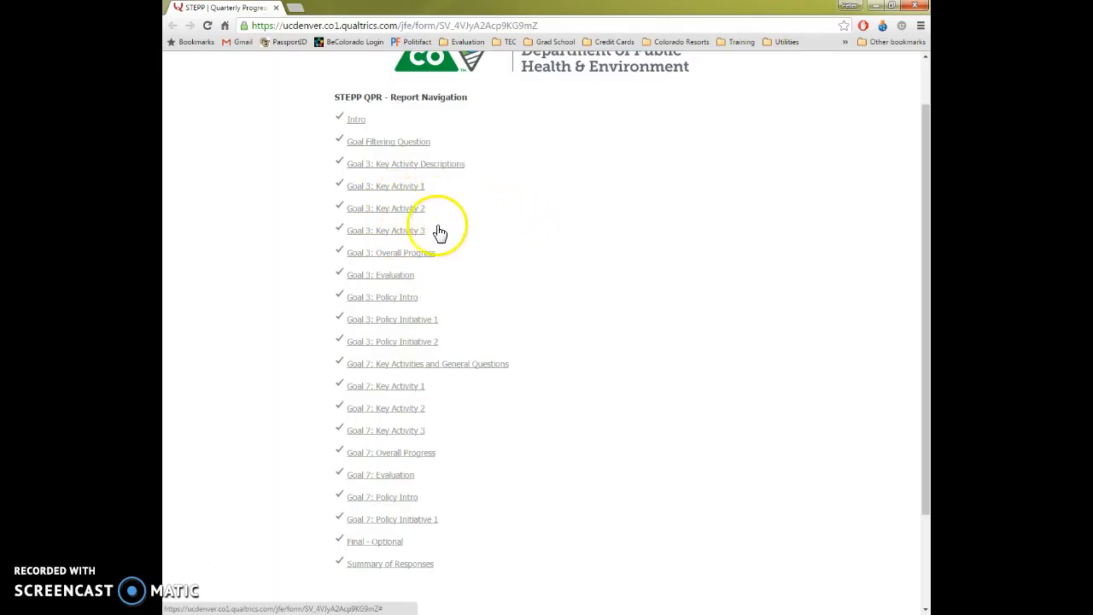
pyautogui.click(399, 231)
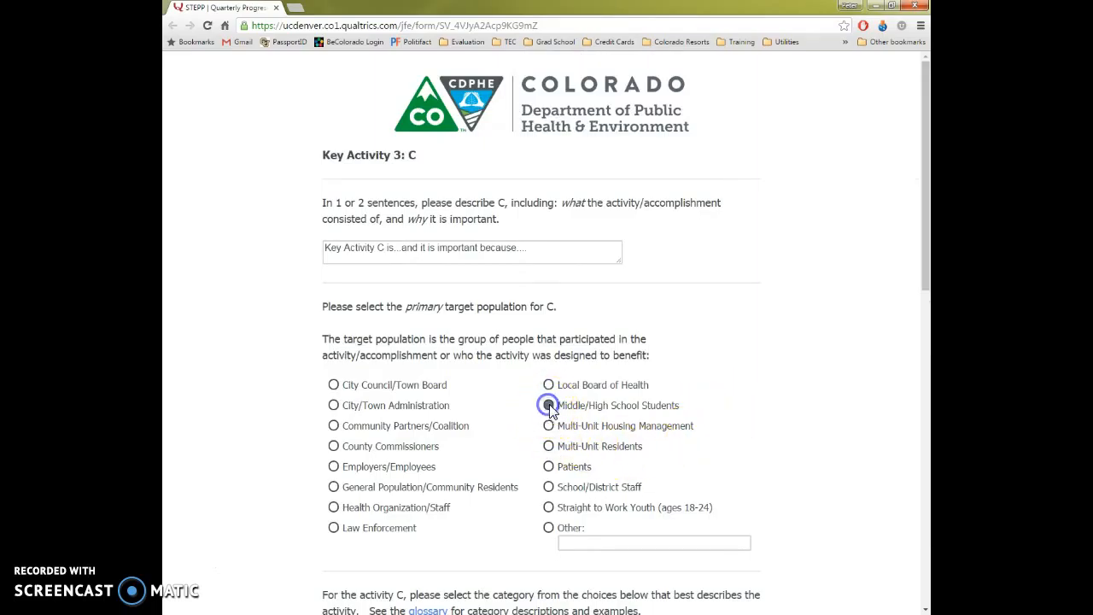
pyautogui.moveTo(924, 234); pyautogui.dragTo(921, 558)
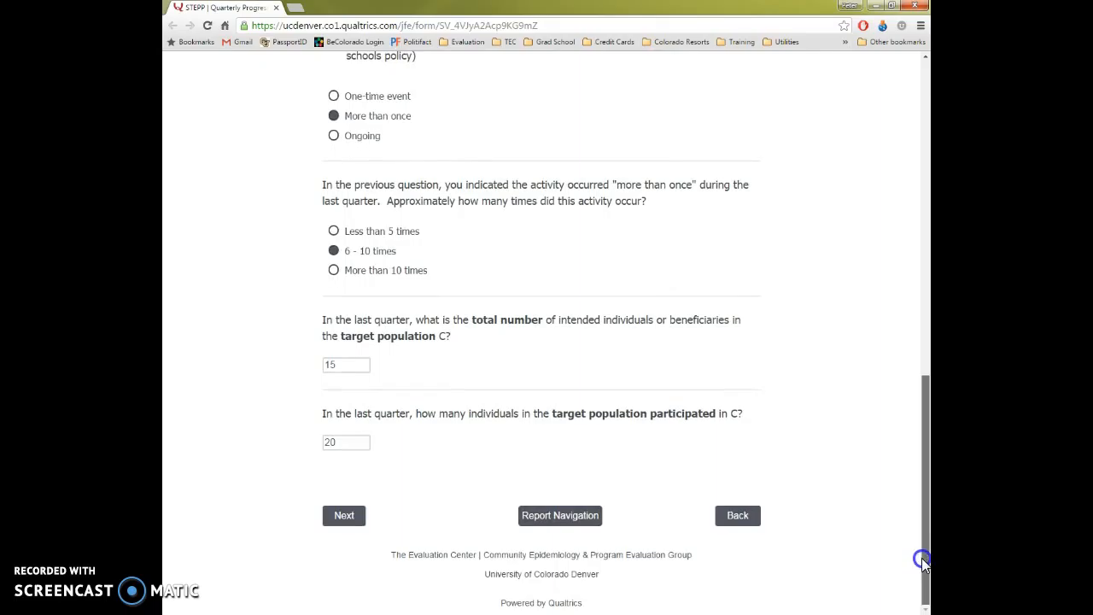
# - Return to the report navigation list, reopen the Summary of Responses section and advance to the full response summary
pyautogui.click(559, 517)
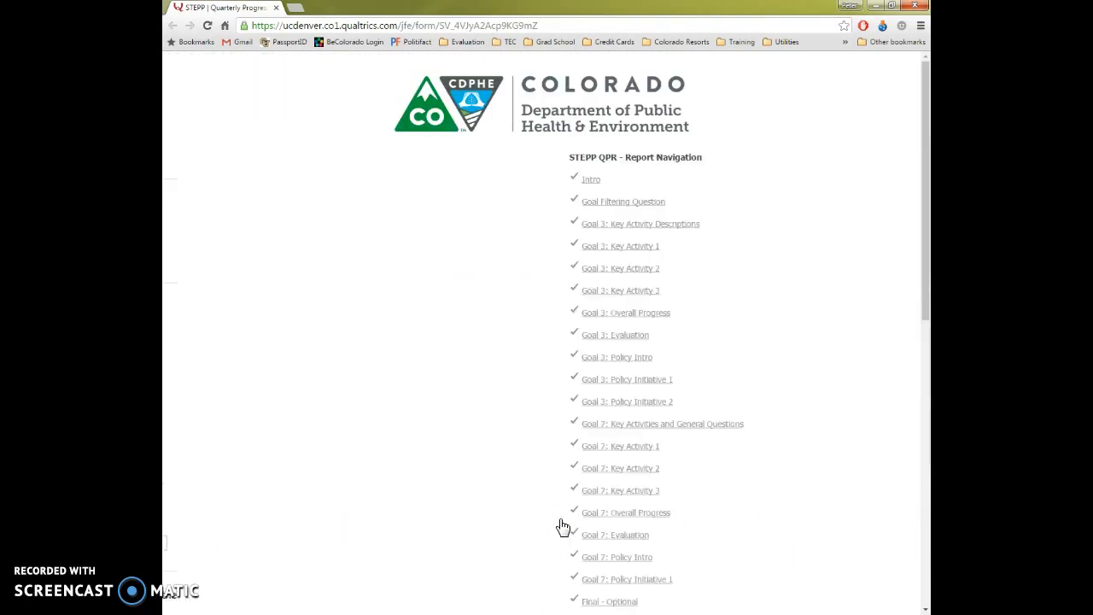
pyautogui.scroll(-5, 483, 476)
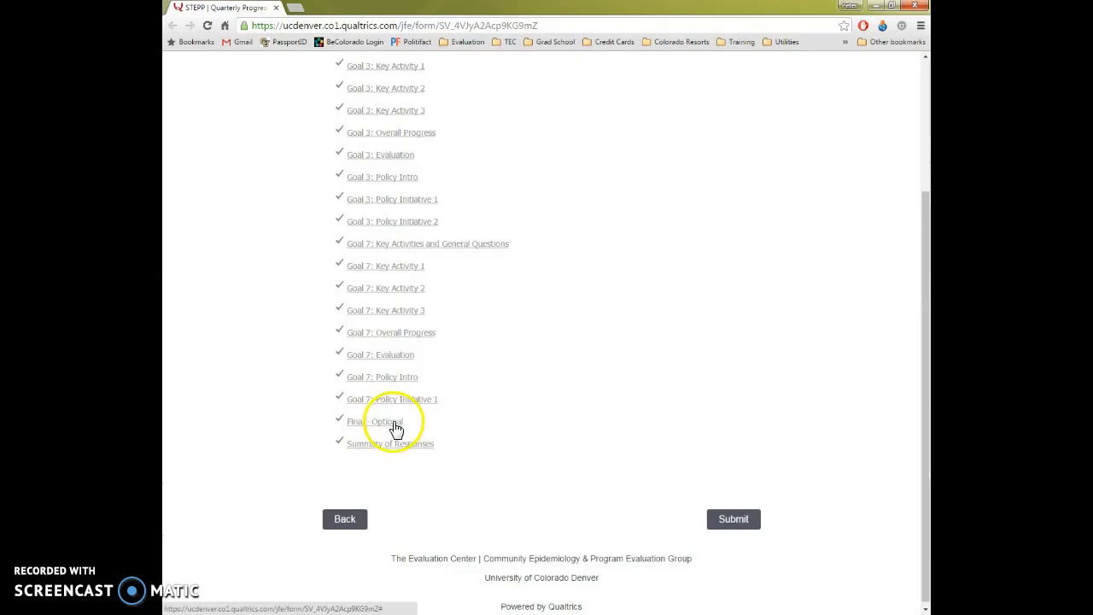
pyautogui.click(389, 445)
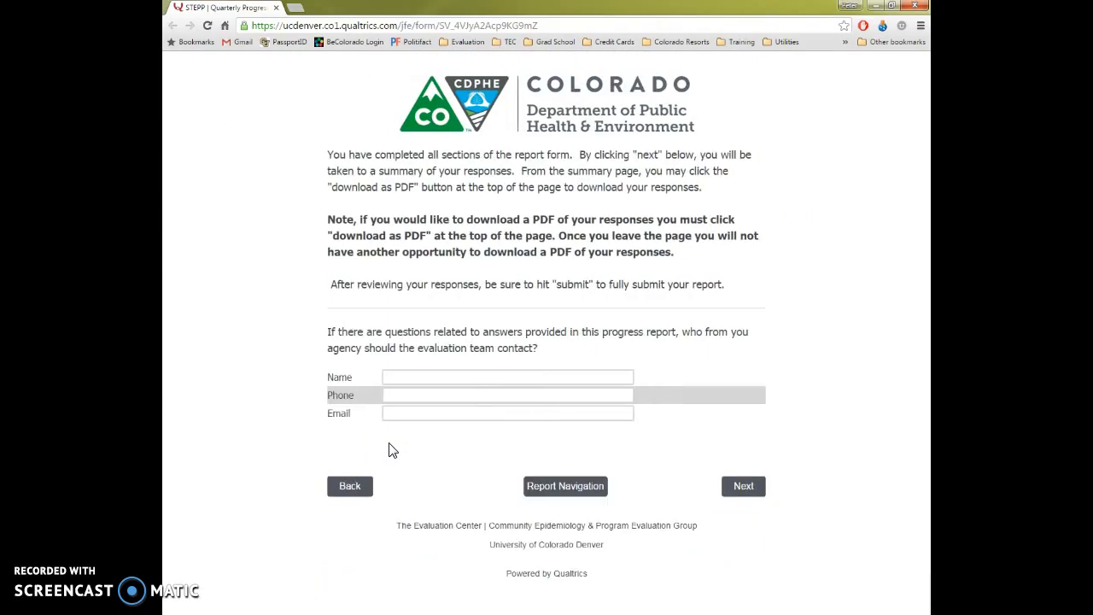
pyautogui.click(742, 486)
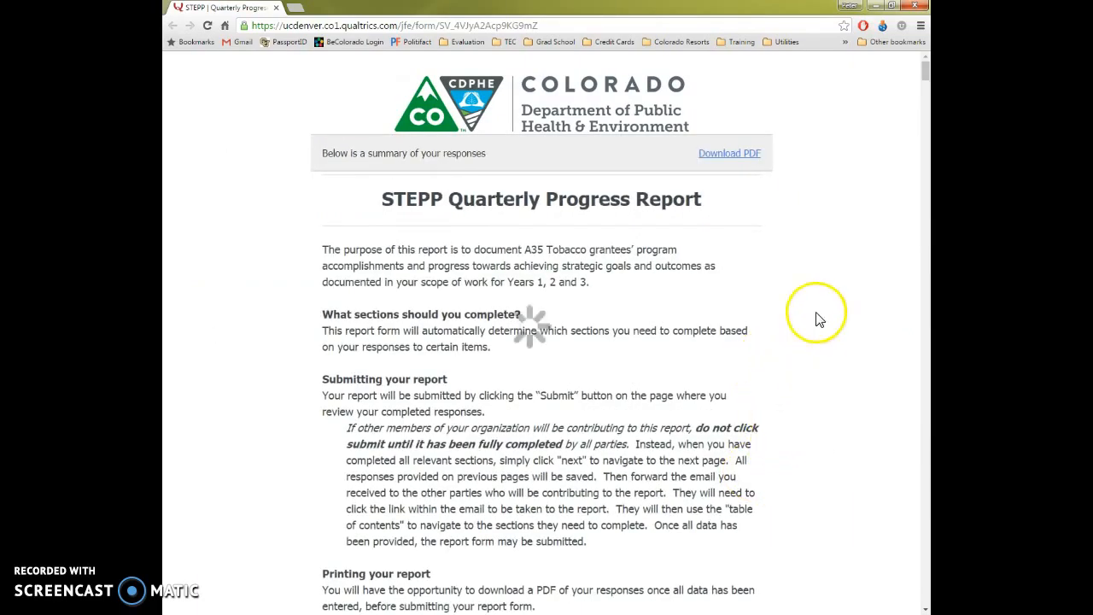
# - Check the primary target population for Key Activity 3: C in the response summary, and submit the report from the summary's end
pyautogui.scroll(-6, 812, 308)
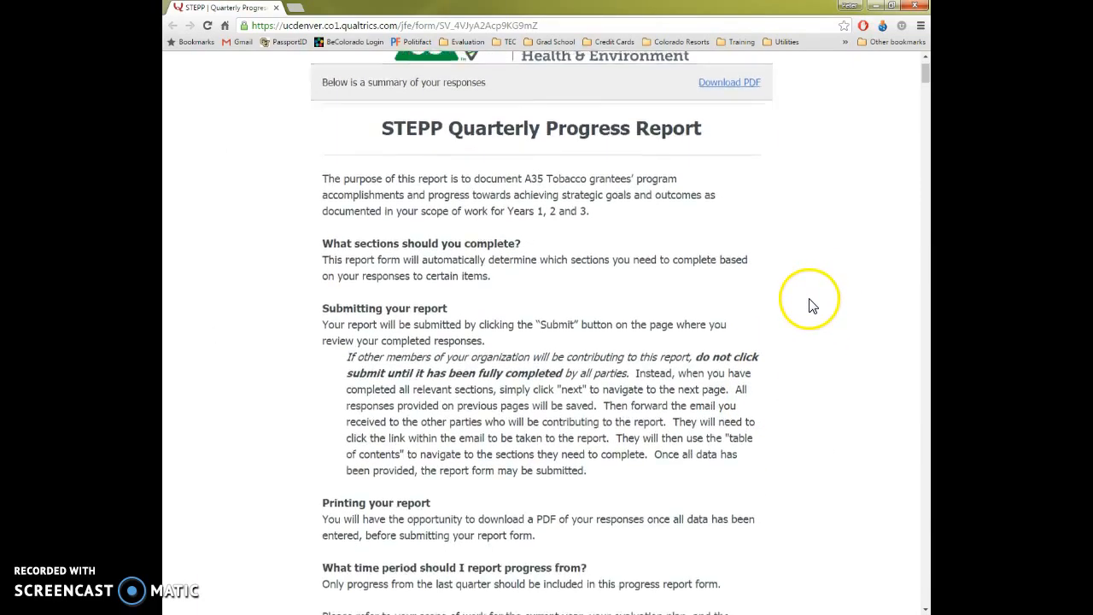
pyautogui.scroll(-11, 811, 316)
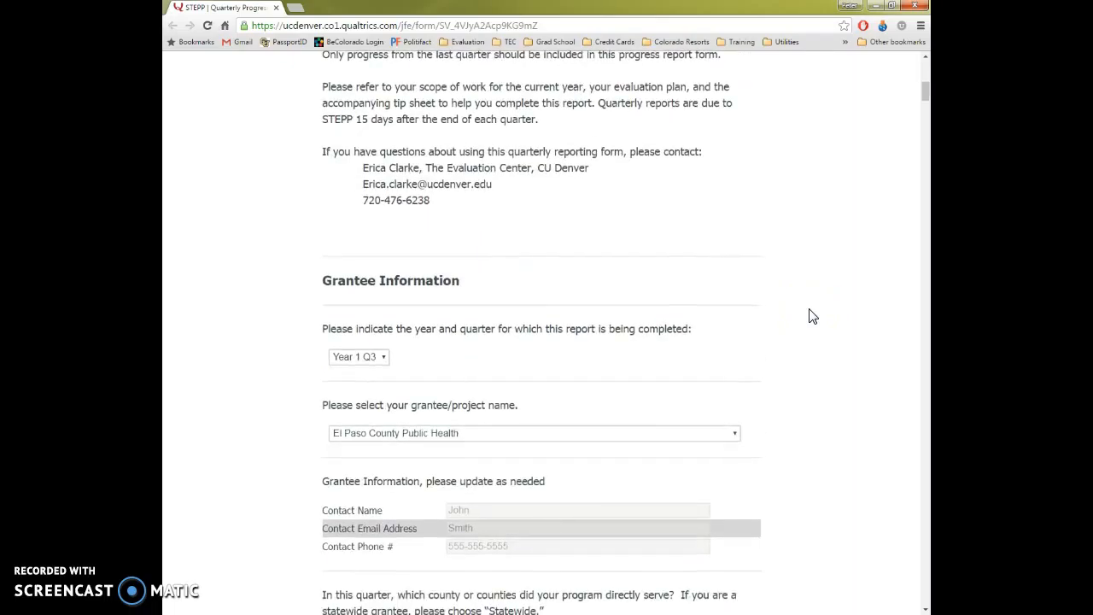
pyautogui.scroll(-14, 810, 324)
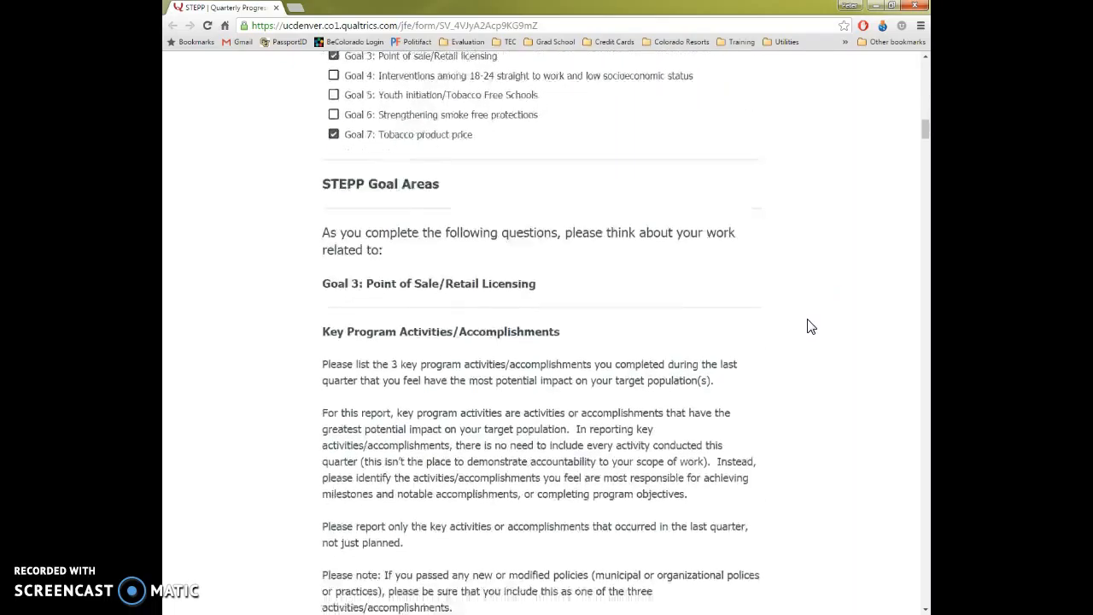
pyautogui.scroll(-14, 811, 331)
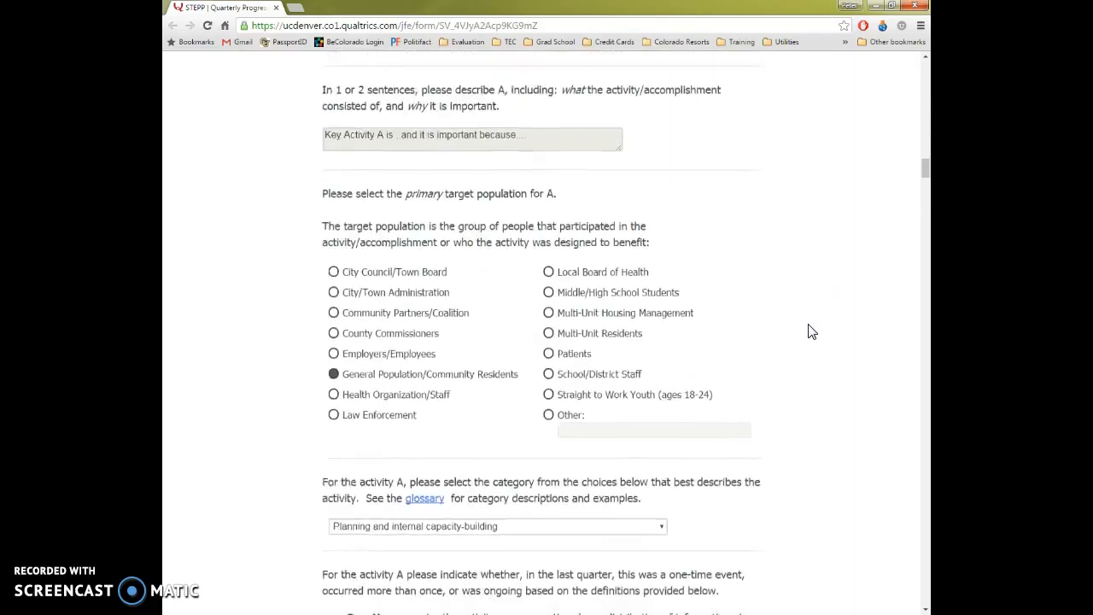
pyautogui.scroll(-12, 812, 336)
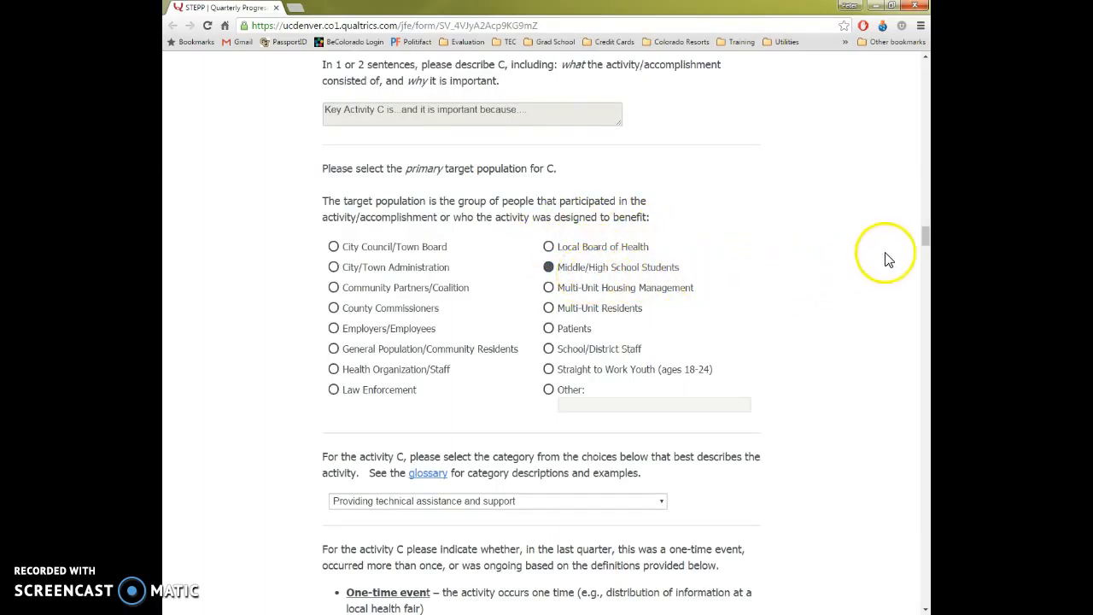
pyautogui.moveTo(924, 239); pyautogui.dragTo(925, 600)
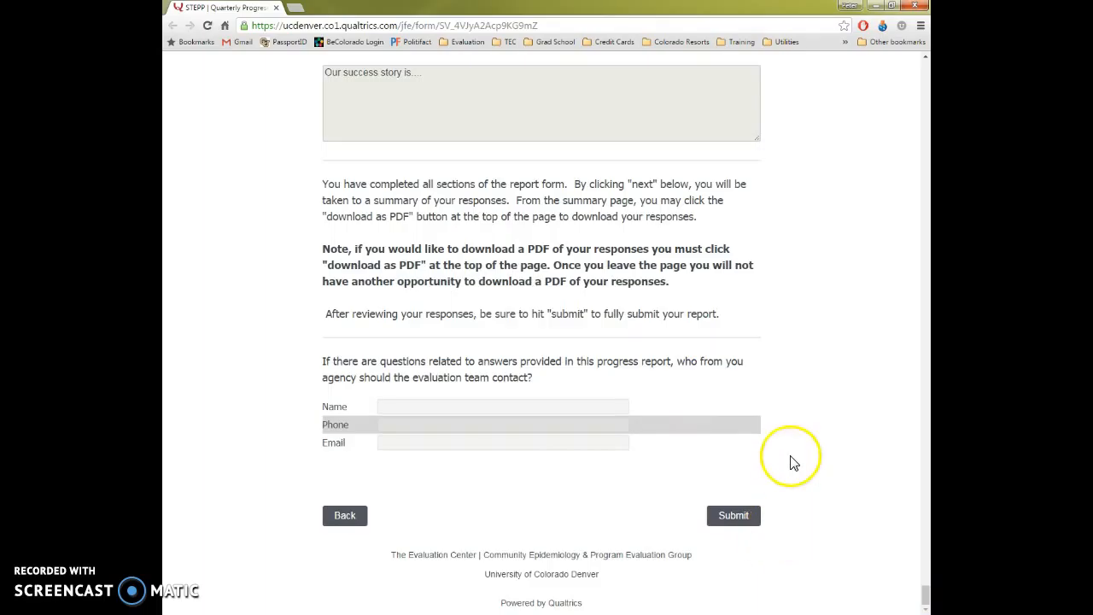
pyautogui.click(740, 512)
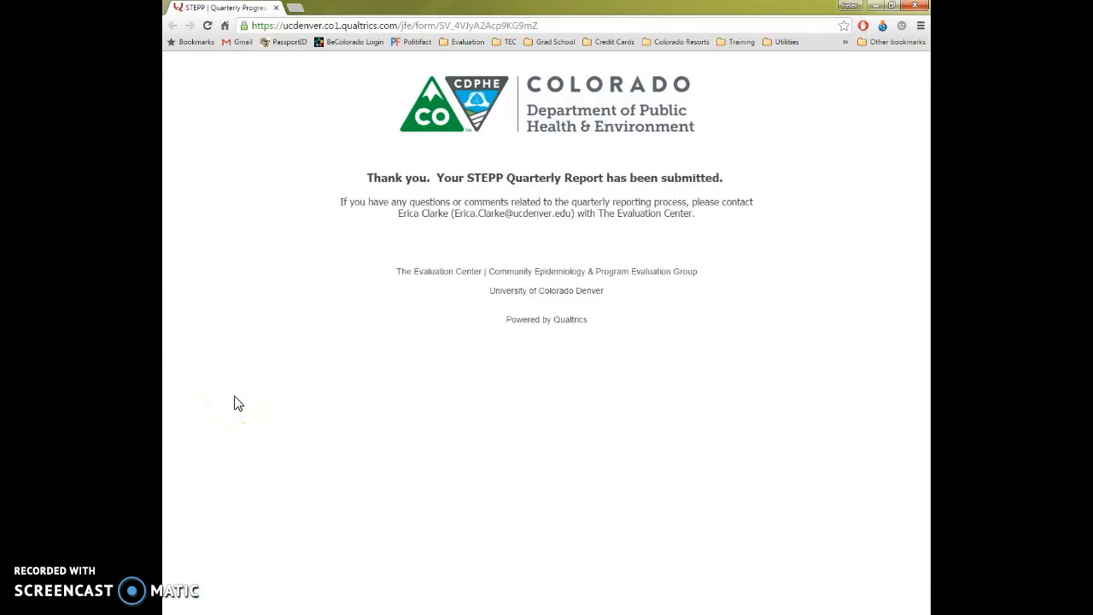